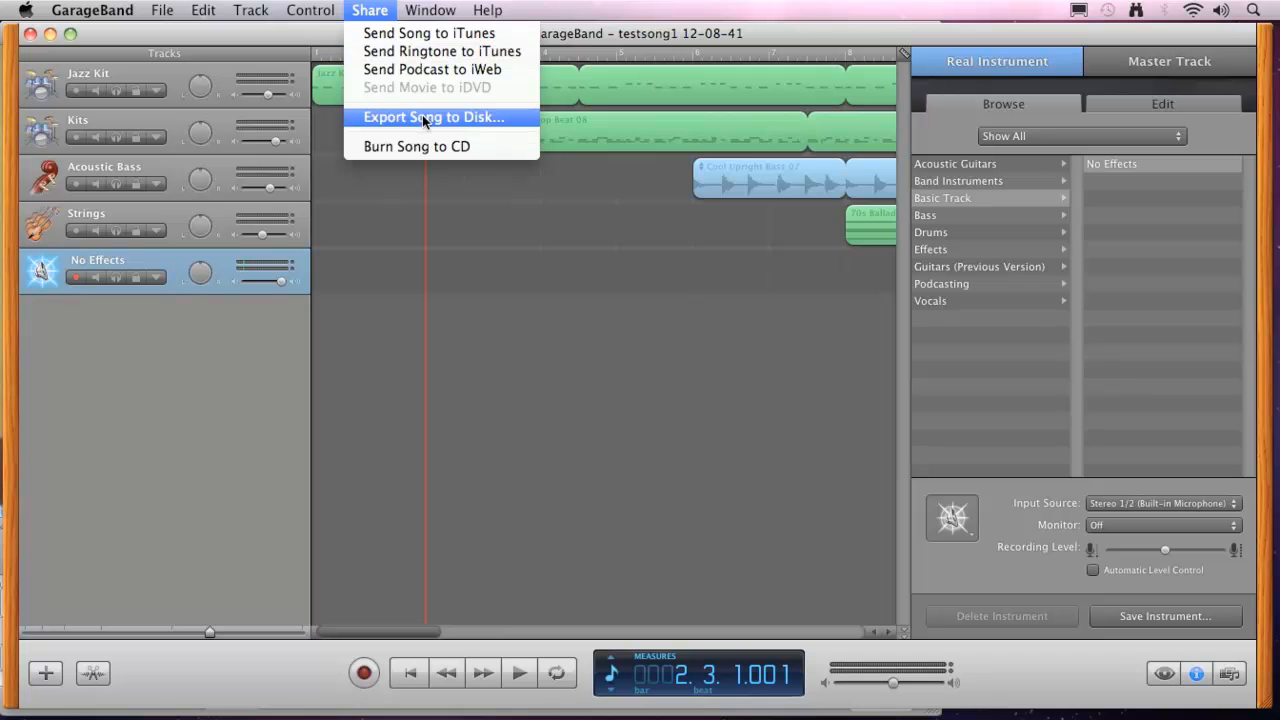
# Try the MP3 Encoder as the compression for exporting the song to disk, and close the export settings without exporting.
pyautogui.click(456, 119)
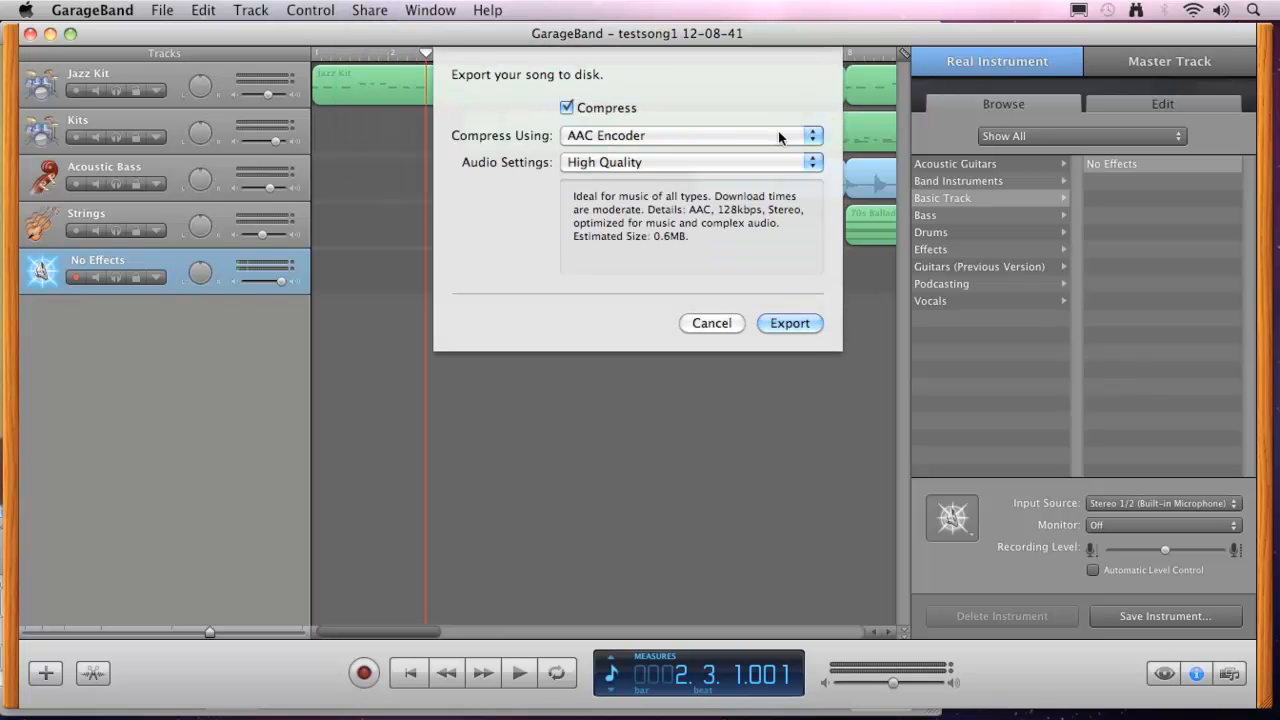
pyautogui.click(812, 135)
pyautogui.click(656, 153)
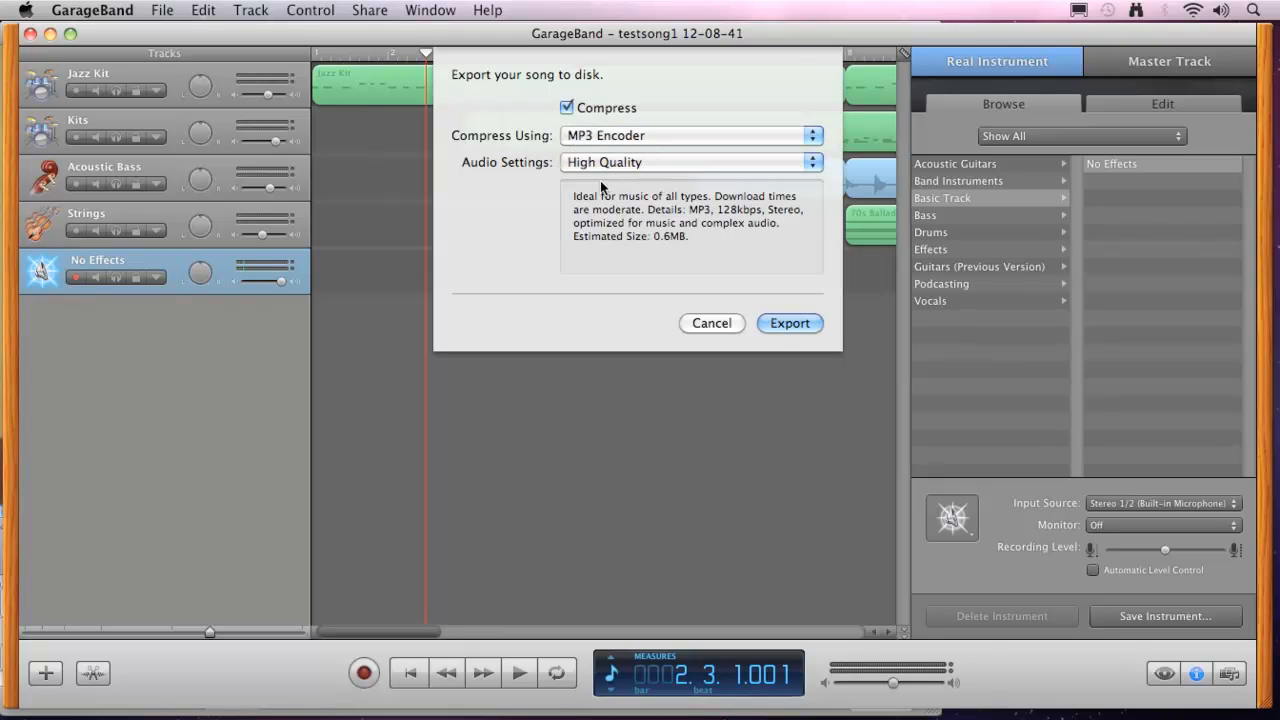
pyautogui.click(710, 323)
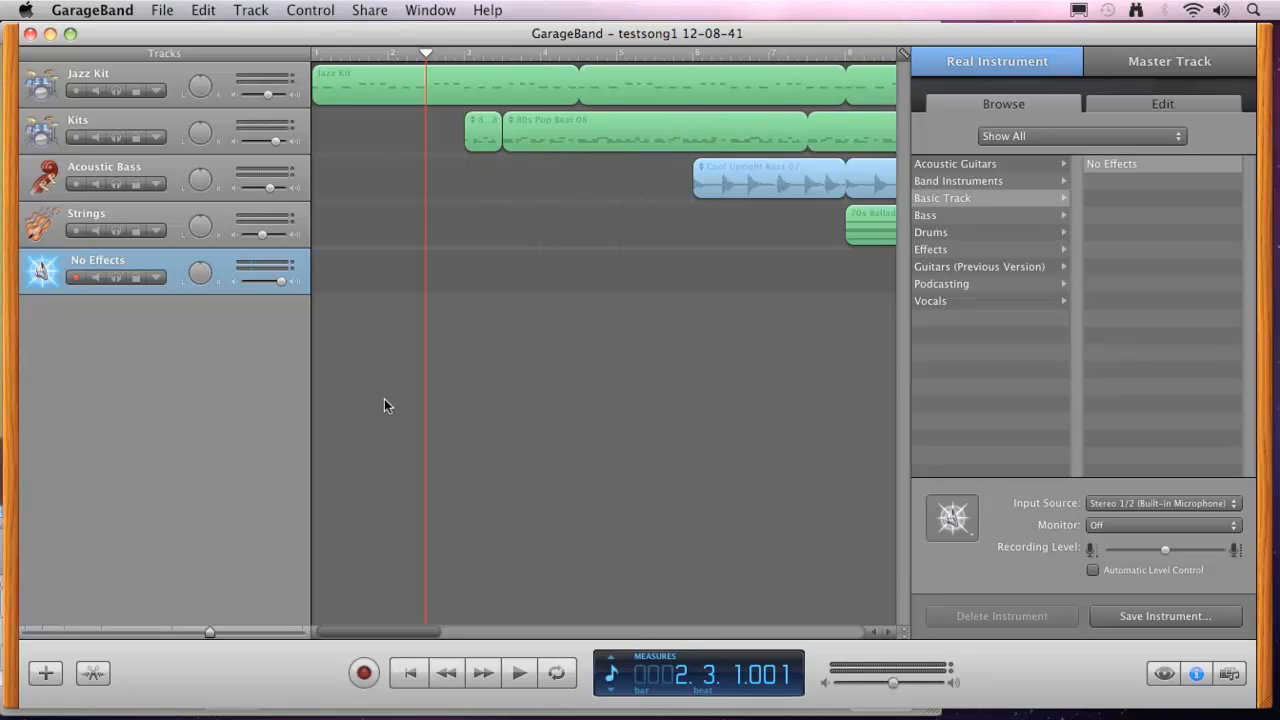
pyautogui.moveTo(425, 55); pyautogui.dragTo(380, 68)
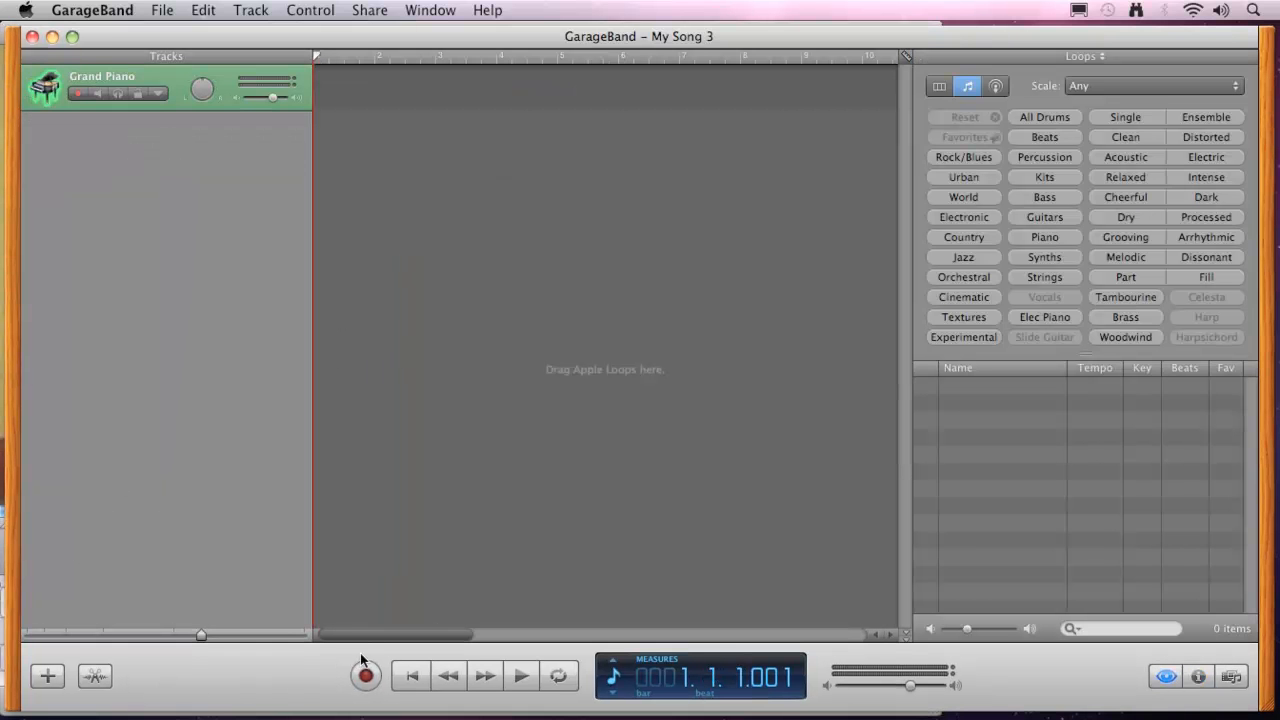
# Add a Real Instrument track with no effects to the My Song 3 project.
pyautogui.click(47, 676)
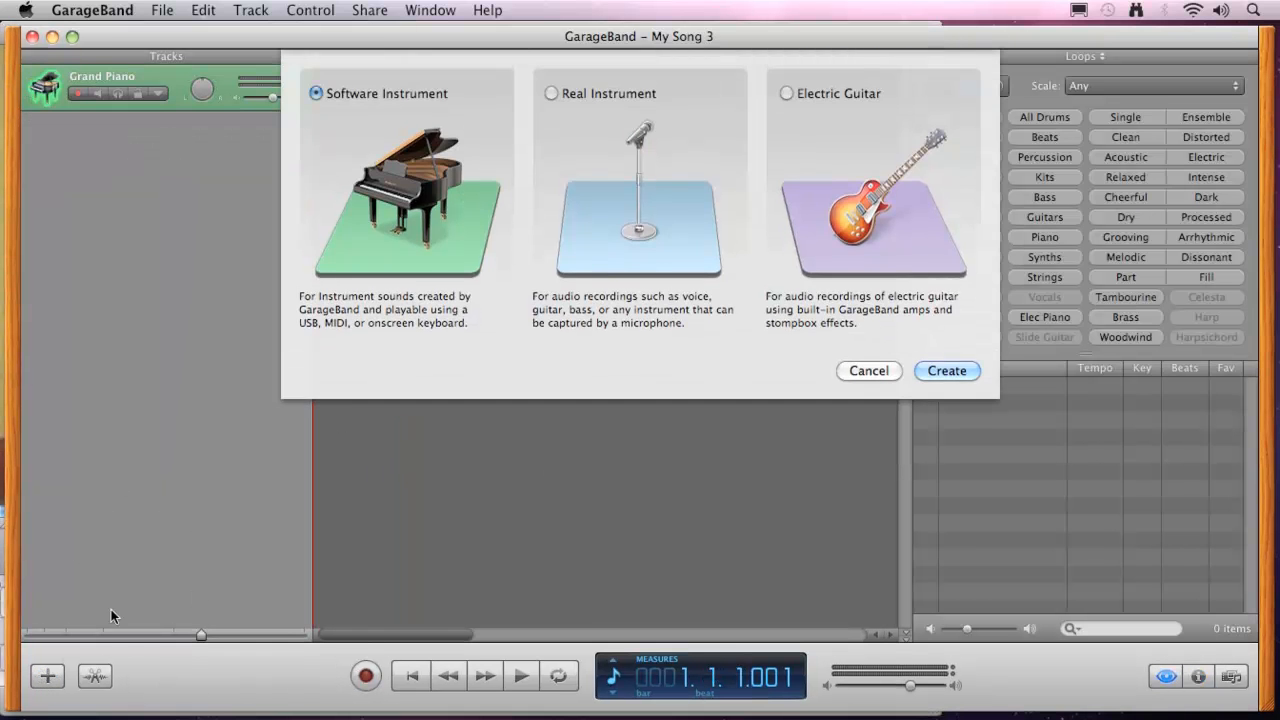
pyautogui.click(955, 371)
# Record a short test take on the No Effects track, stop, and delete the recorded region.
pyautogui.click(367, 677)
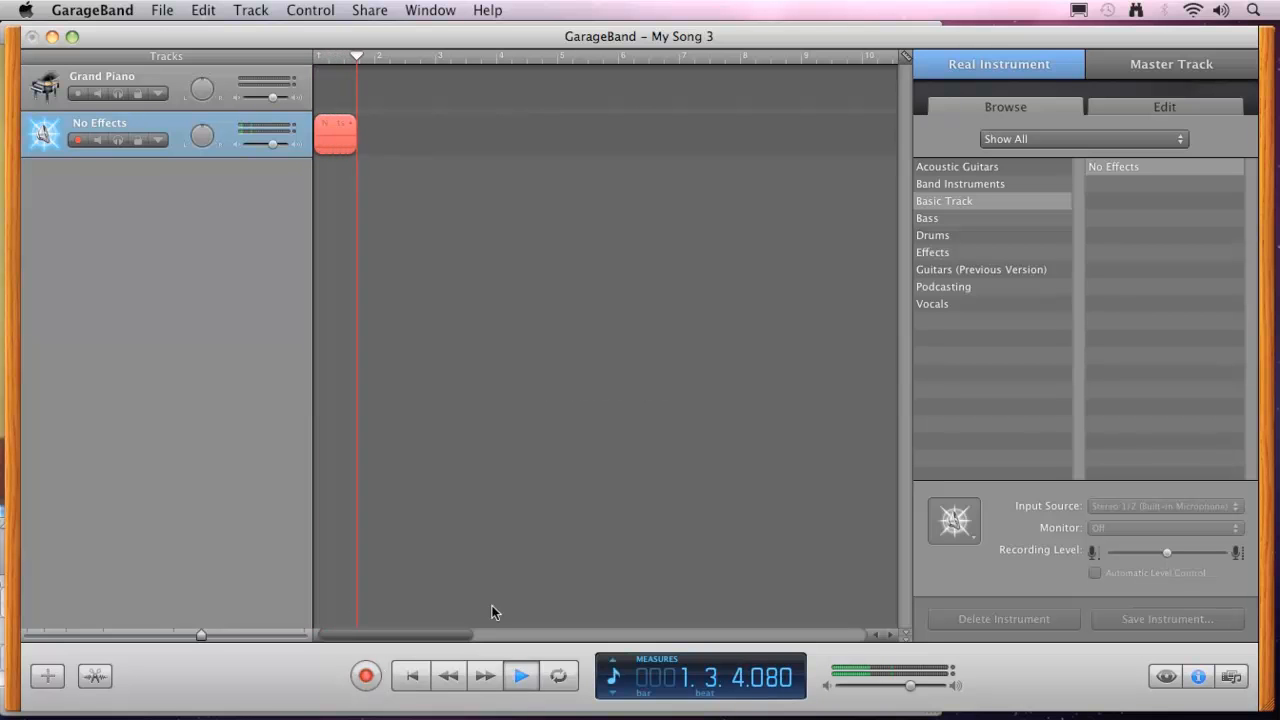
pyautogui.click(521, 677)
pyautogui.press('Delete')
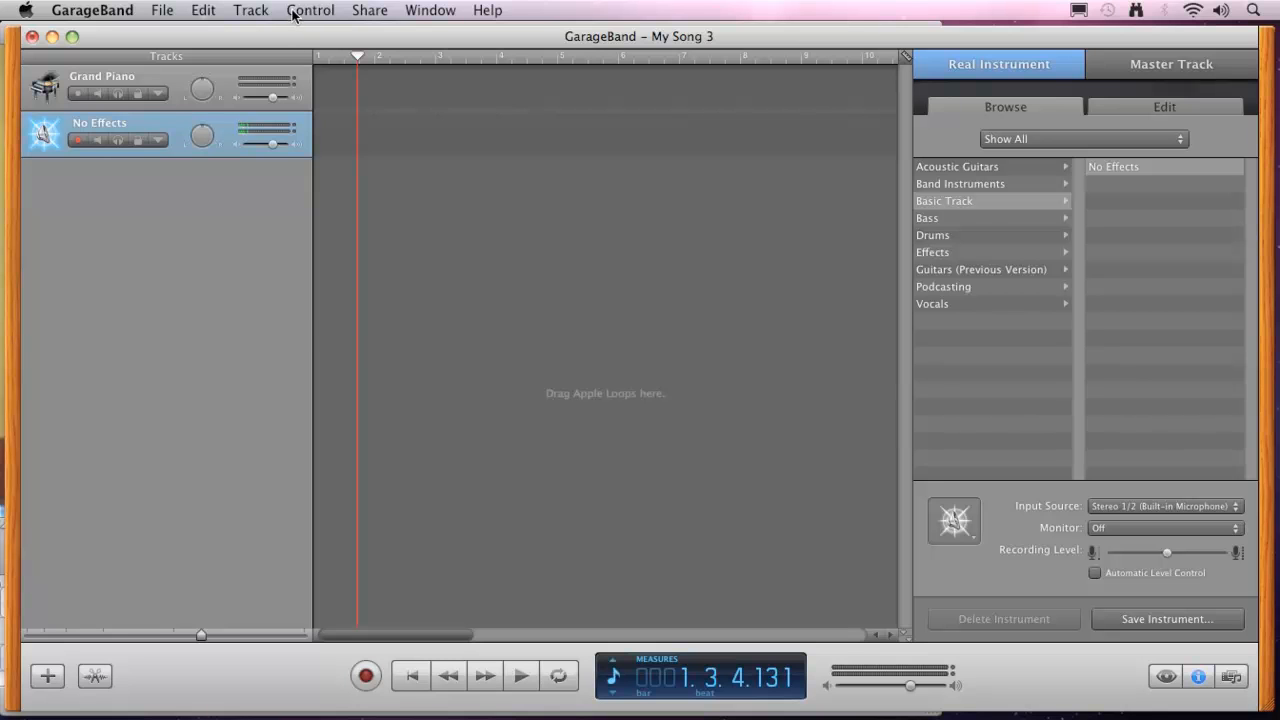
# Switch off the metronome and record a new take on the No Effects track from the start of the song.
pyautogui.click(333, 12)
pyautogui.click(330, 31)
pyautogui.click(418, 683)
pyautogui.click(366, 676)
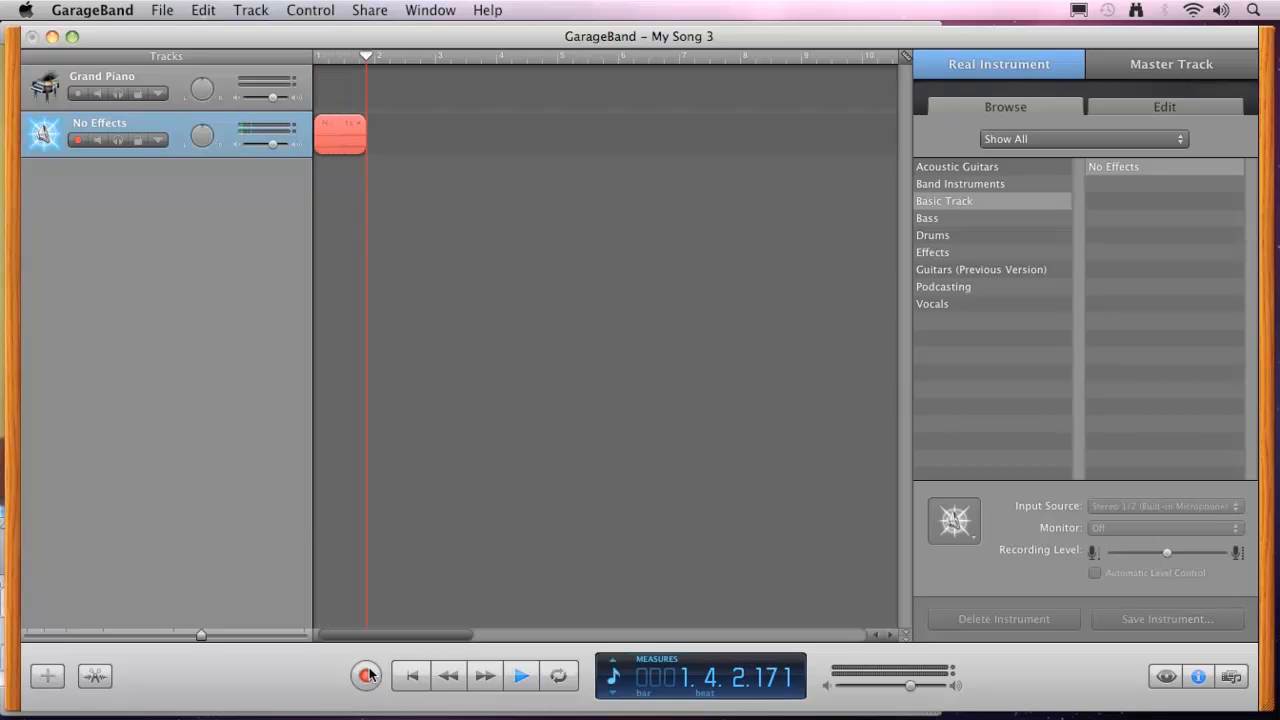
pyautogui.click(520, 677)
# Play back the recorded take from the beginning and stop after listening.
pyautogui.click(412, 676)
pyautogui.click(518, 680)
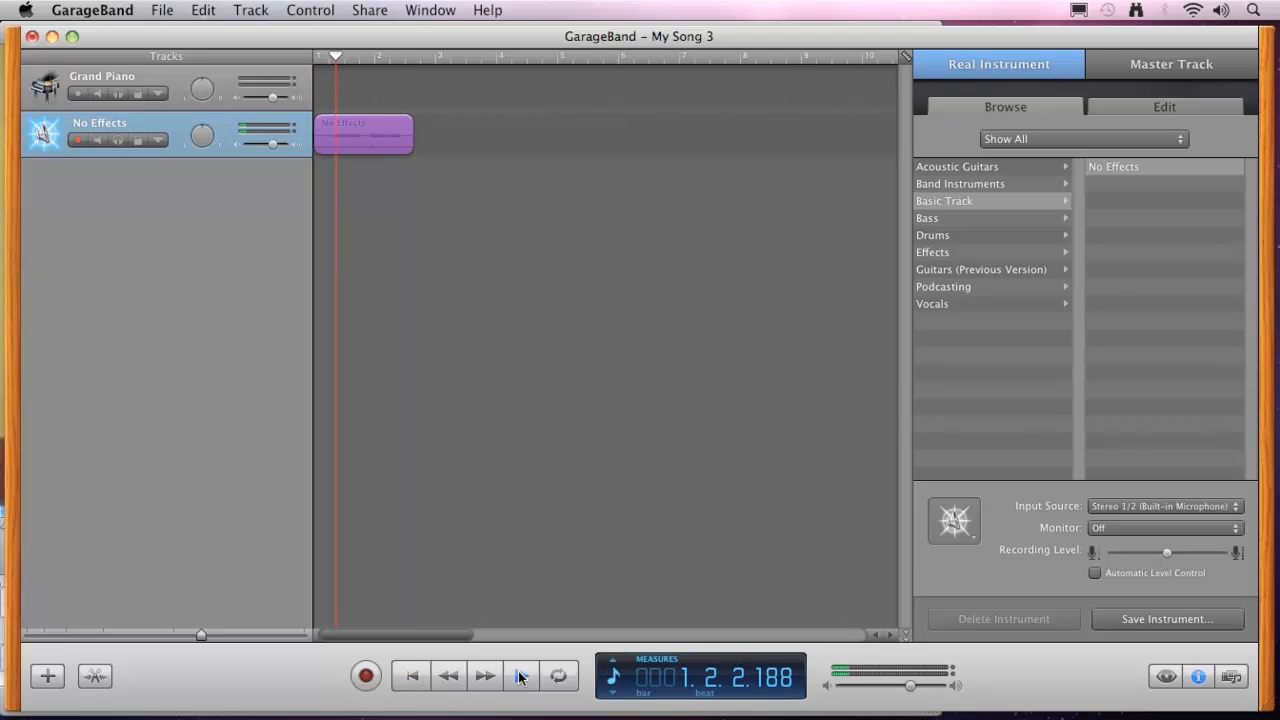
pyautogui.click(520, 679)
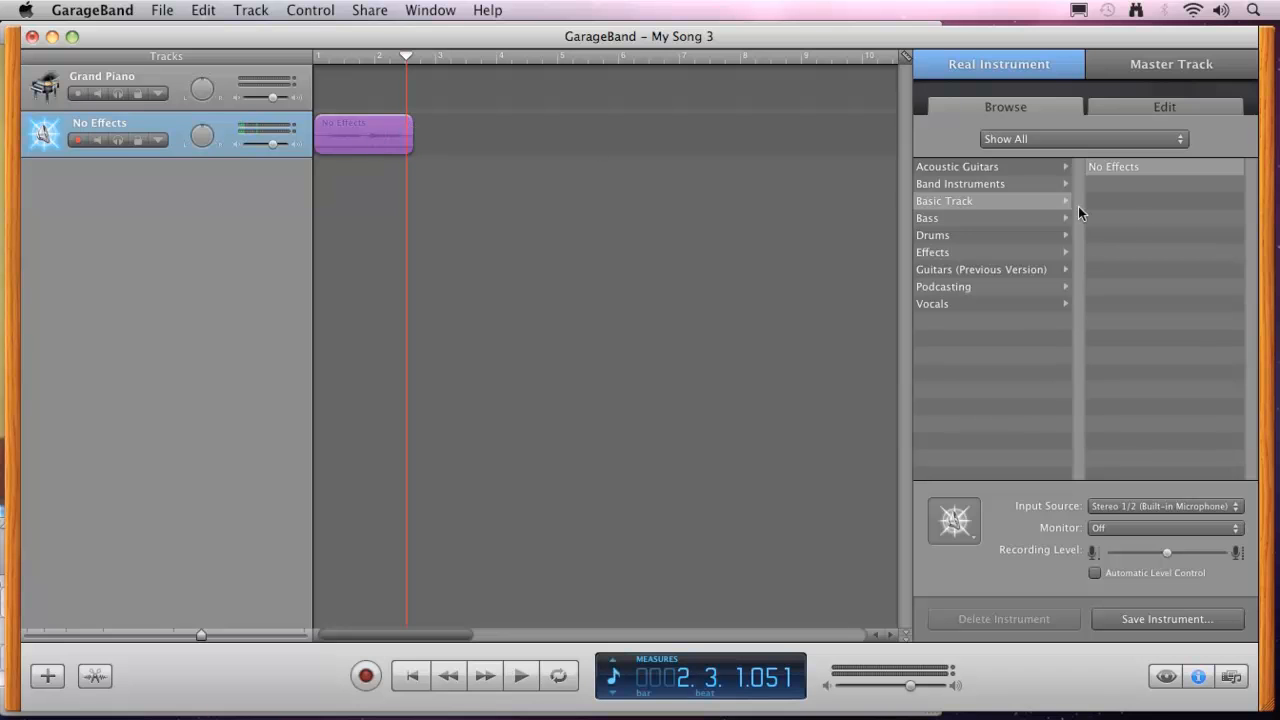
# Apply the Orion Vocals preset from the Effects category to the recorded track.
pyautogui.click(1166, 677)
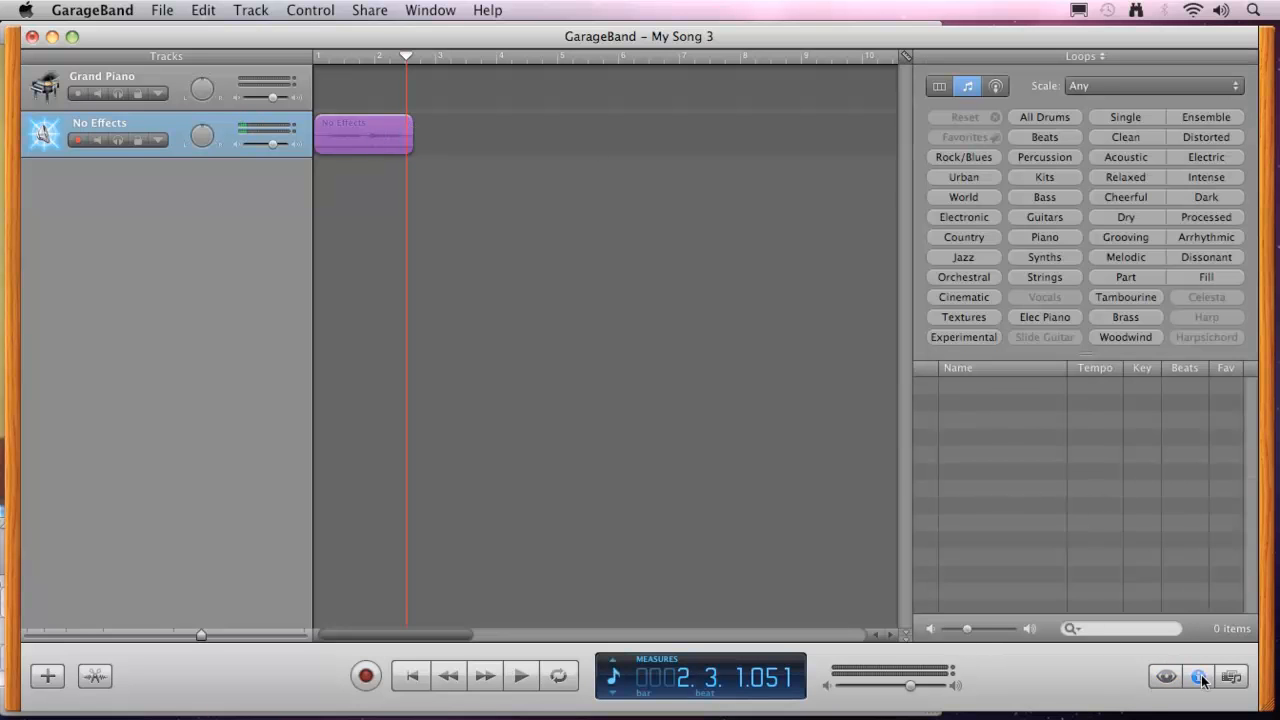
pyautogui.click(1198, 676)
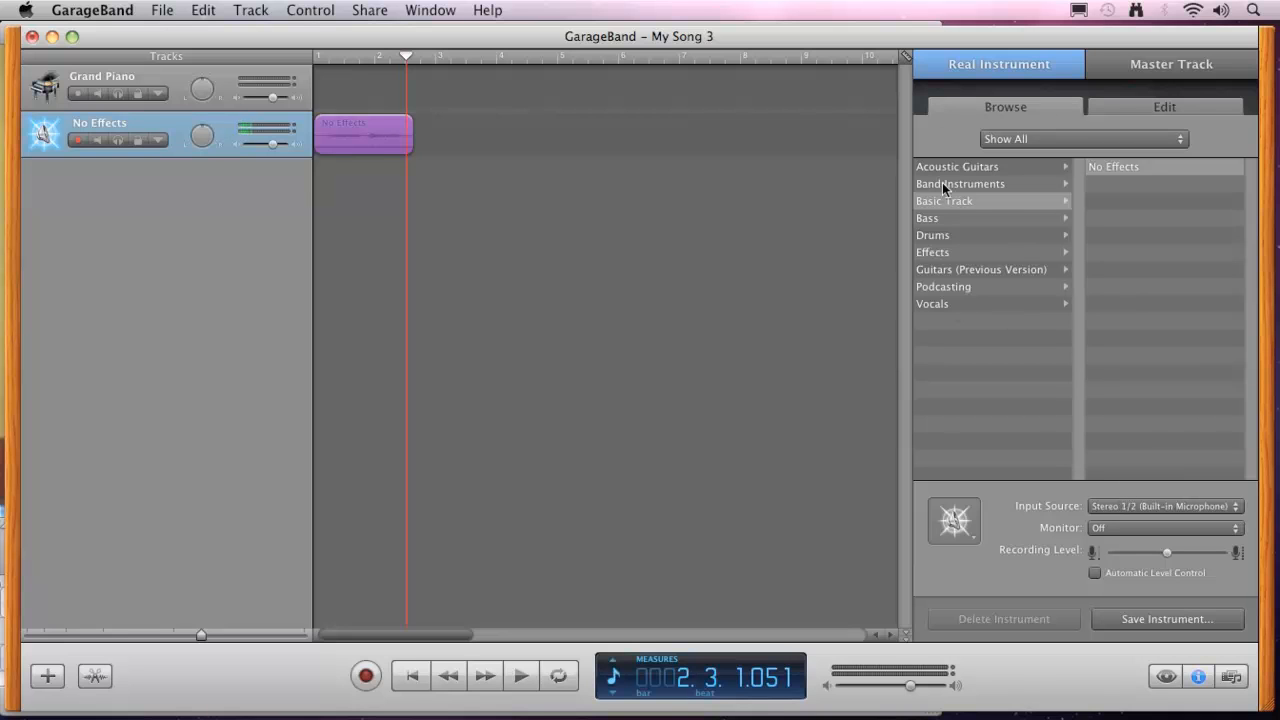
pyautogui.click(934, 256)
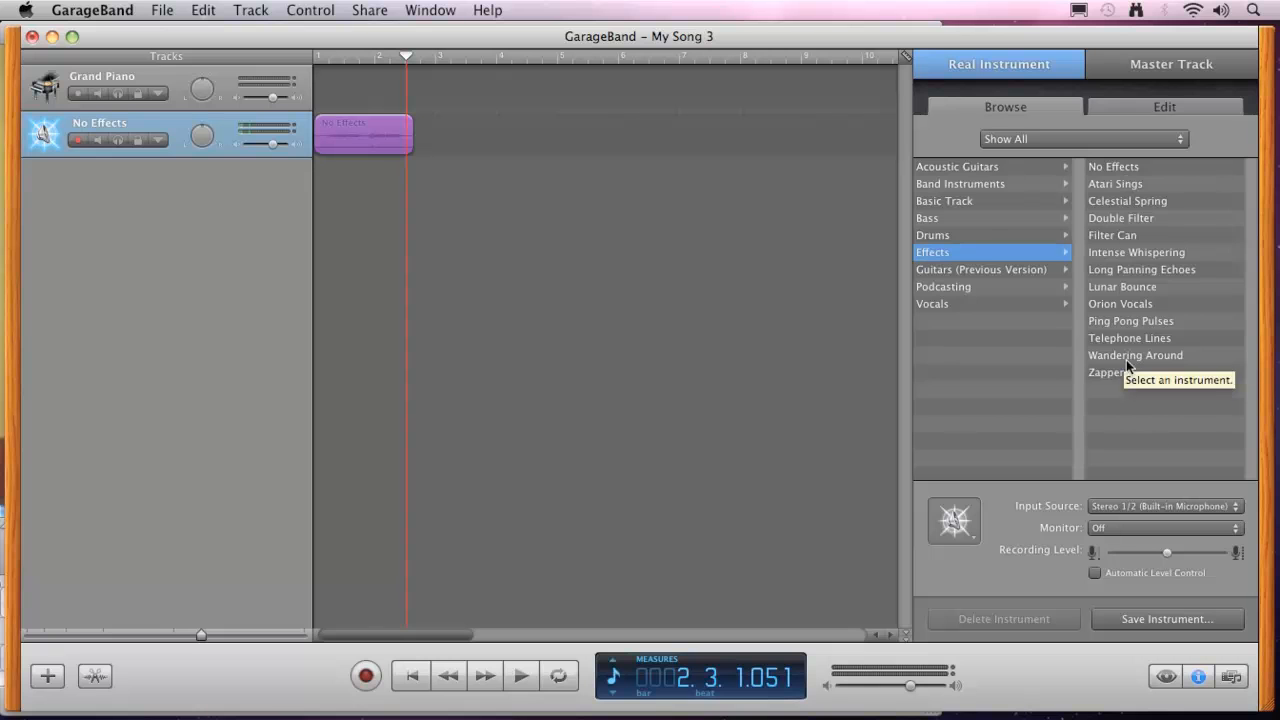
pyautogui.click(1114, 303)
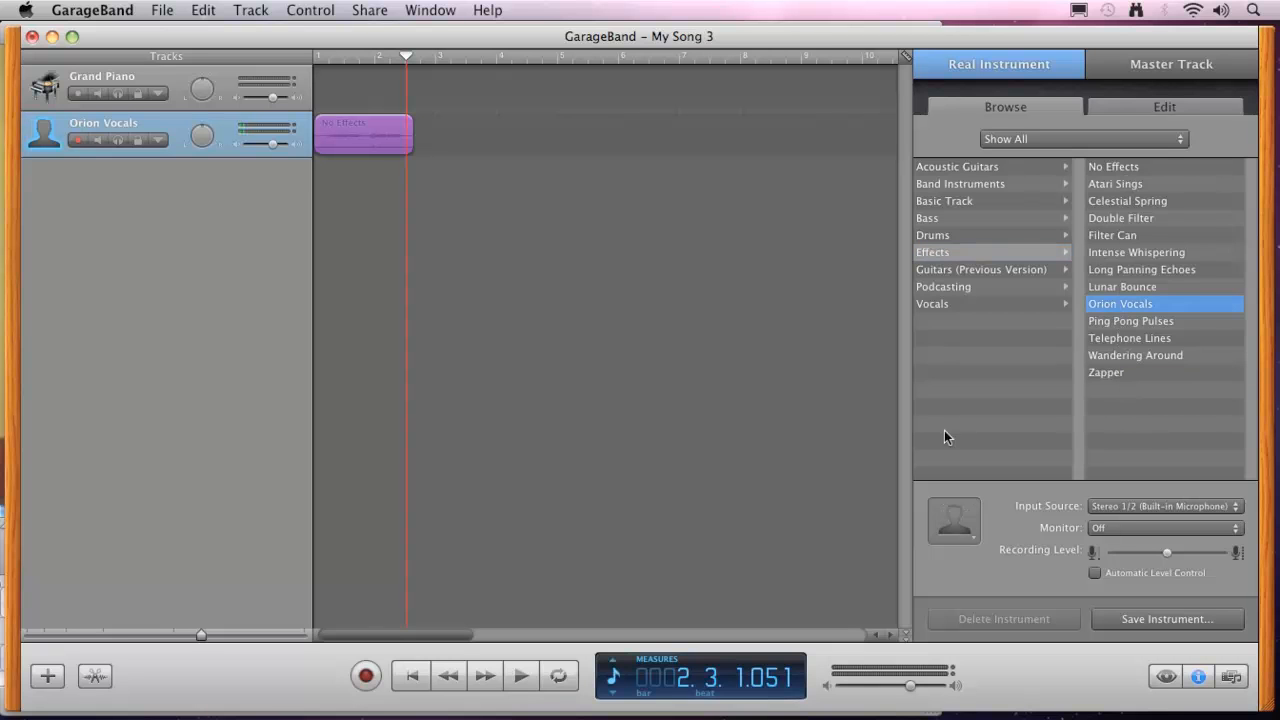
# Play the take from the start with cycling on, and shorten the cycle region to end at about bar 2.5.
pyautogui.click(521, 676)
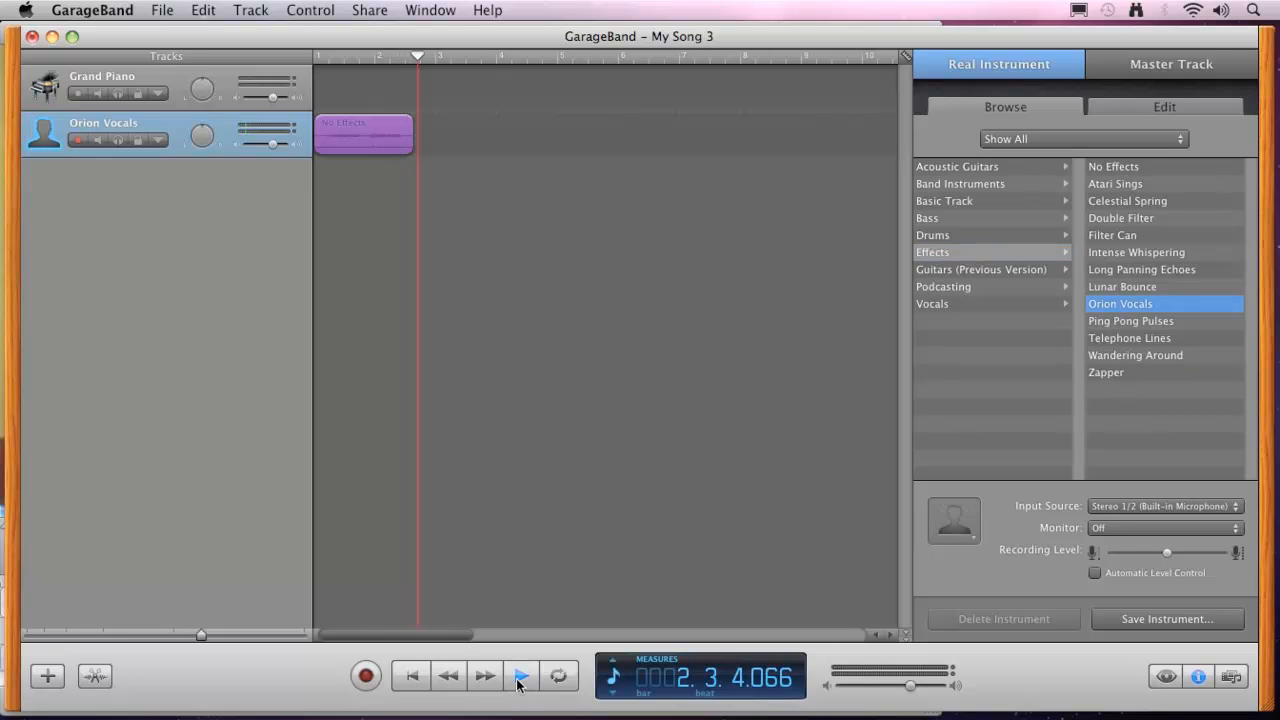
pyautogui.click(409, 676)
pyautogui.click(521, 676)
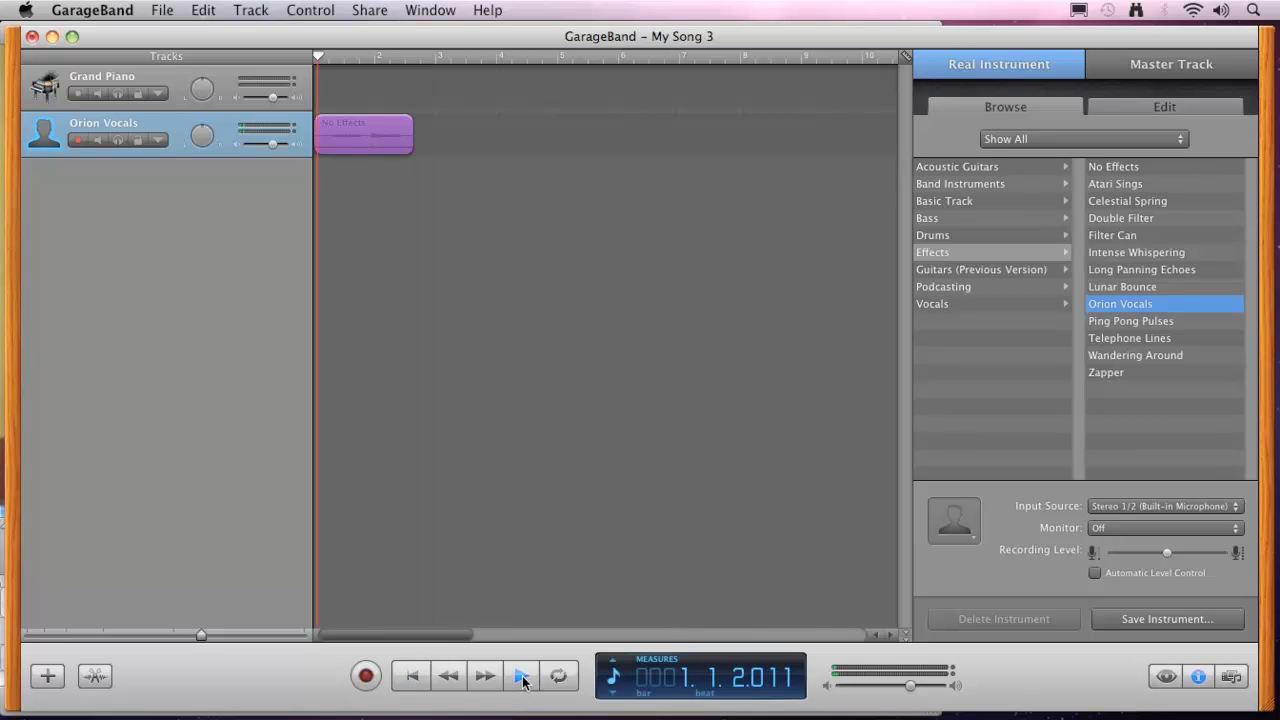
pyautogui.click(556, 679)
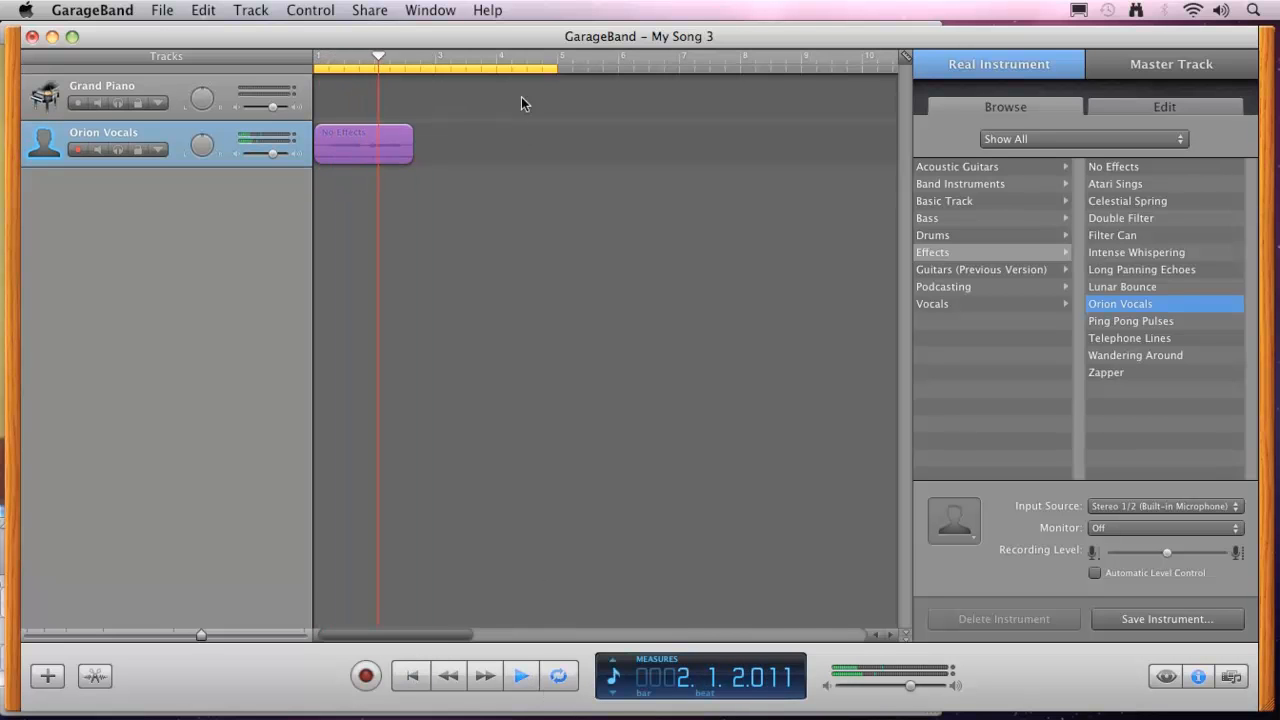
pyautogui.moveTo(556, 68); pyautogui.dragTo(406, 68)
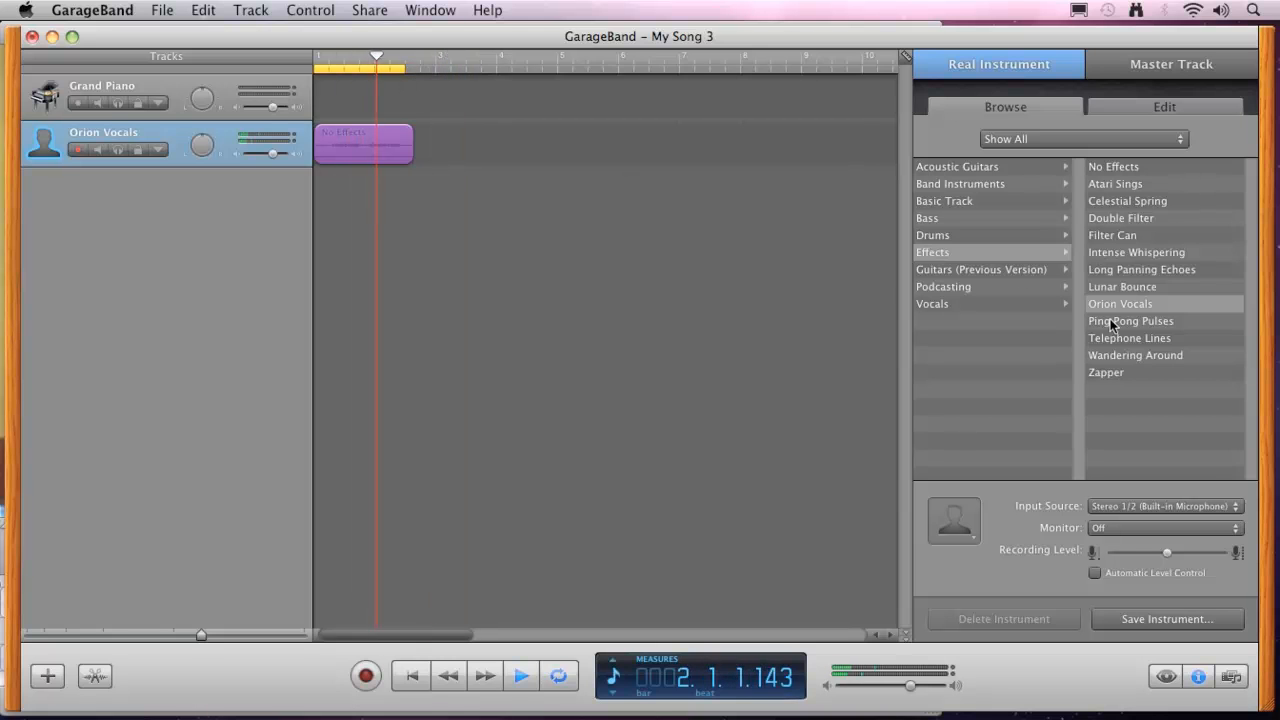
# Audition Wandering Around, Epic Diva, Deeper Vocals and Male Basic on the looping take, settle on the Megaphone vocal preset, and stop playback.
pyautogui.click(1110, 355)
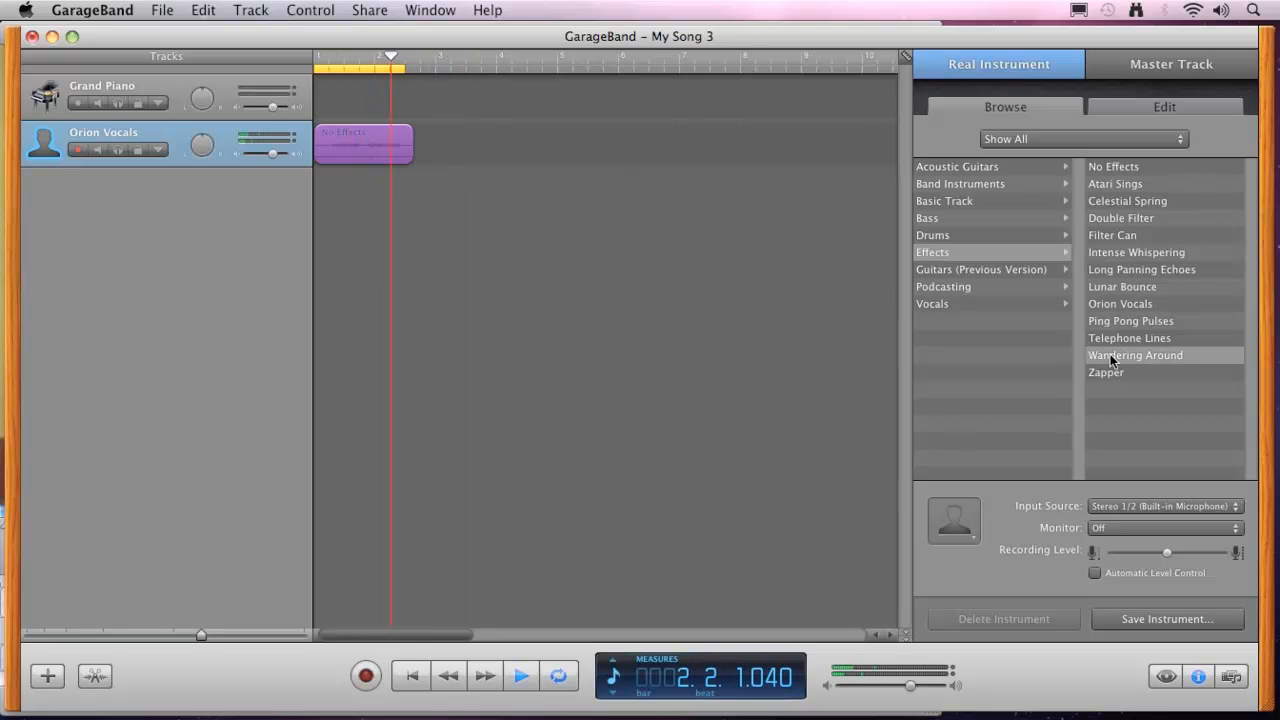
pyautogui.click(944, 303)
pyautogui.click(1114, 217)
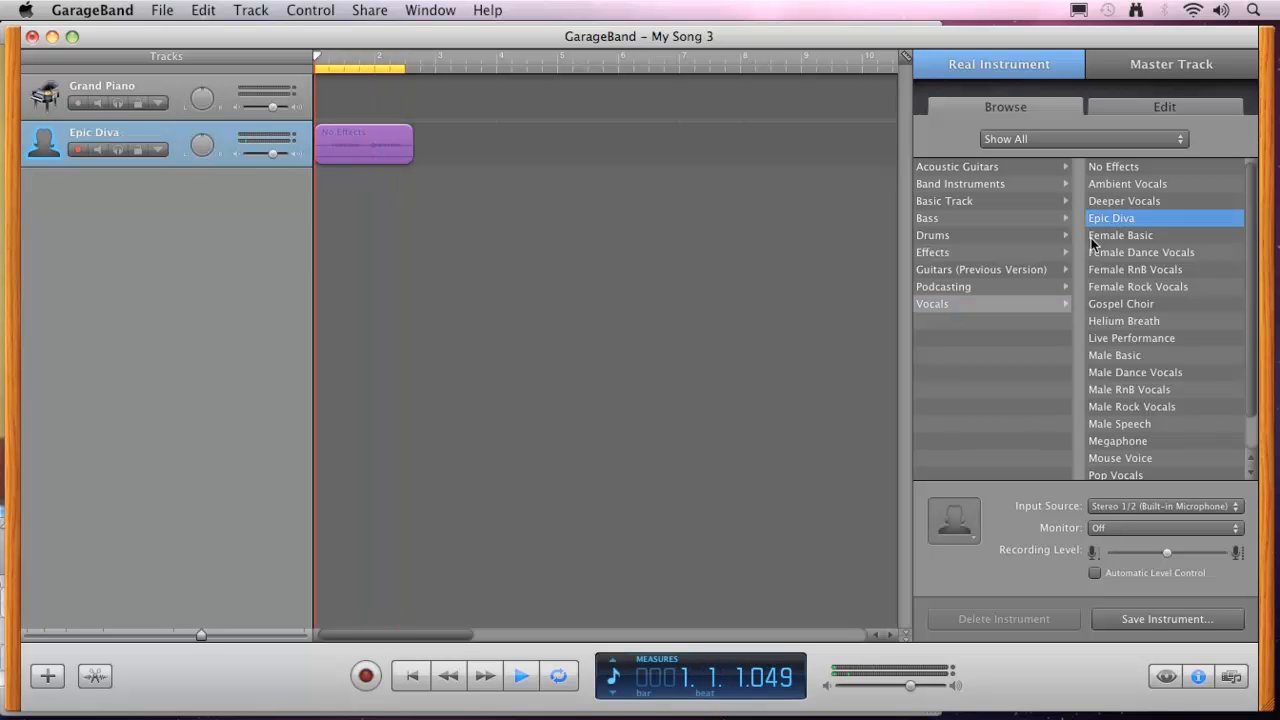
pyautogui.click(1117, 203)
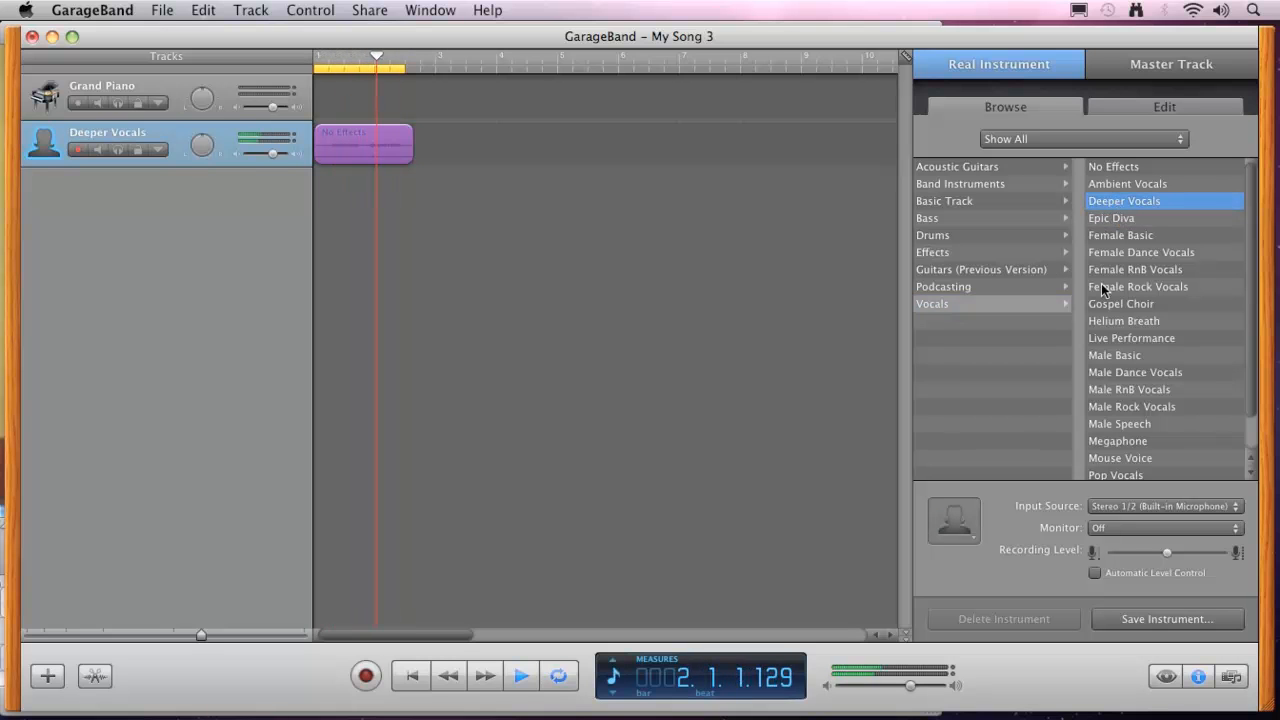
pyautogui.click(1118, 355)
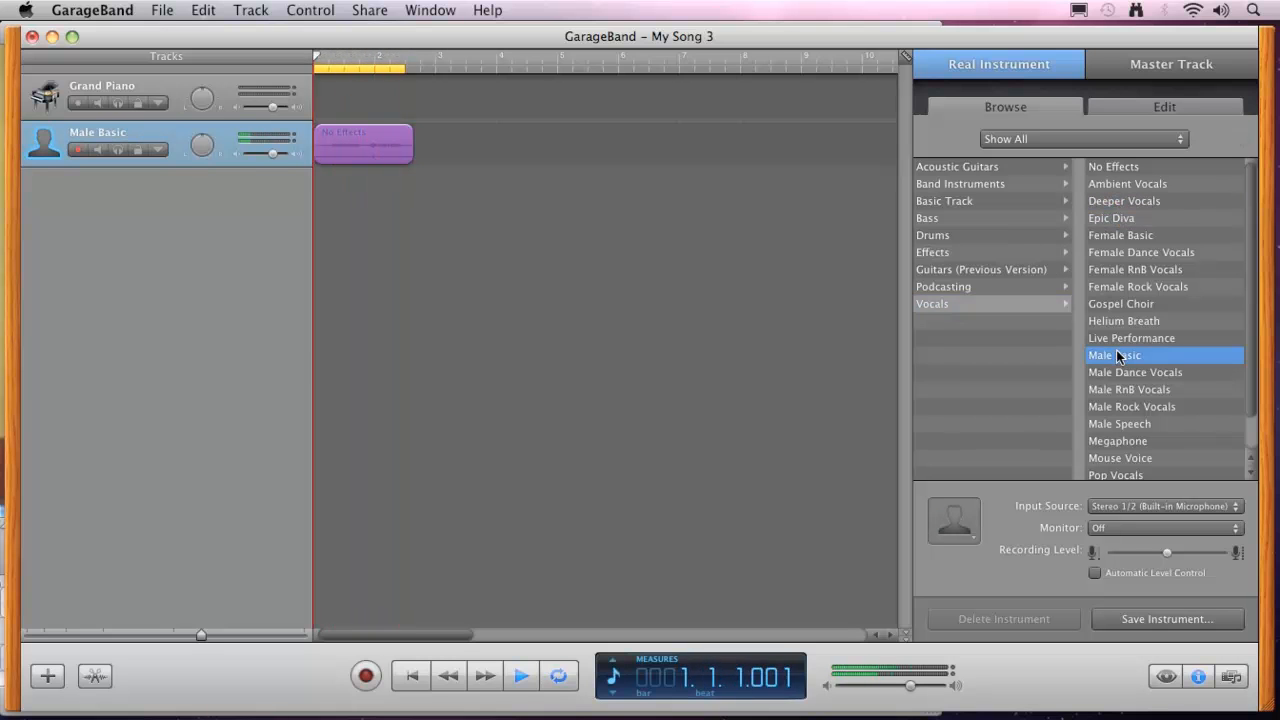
pyautogui.click(1118, 443)
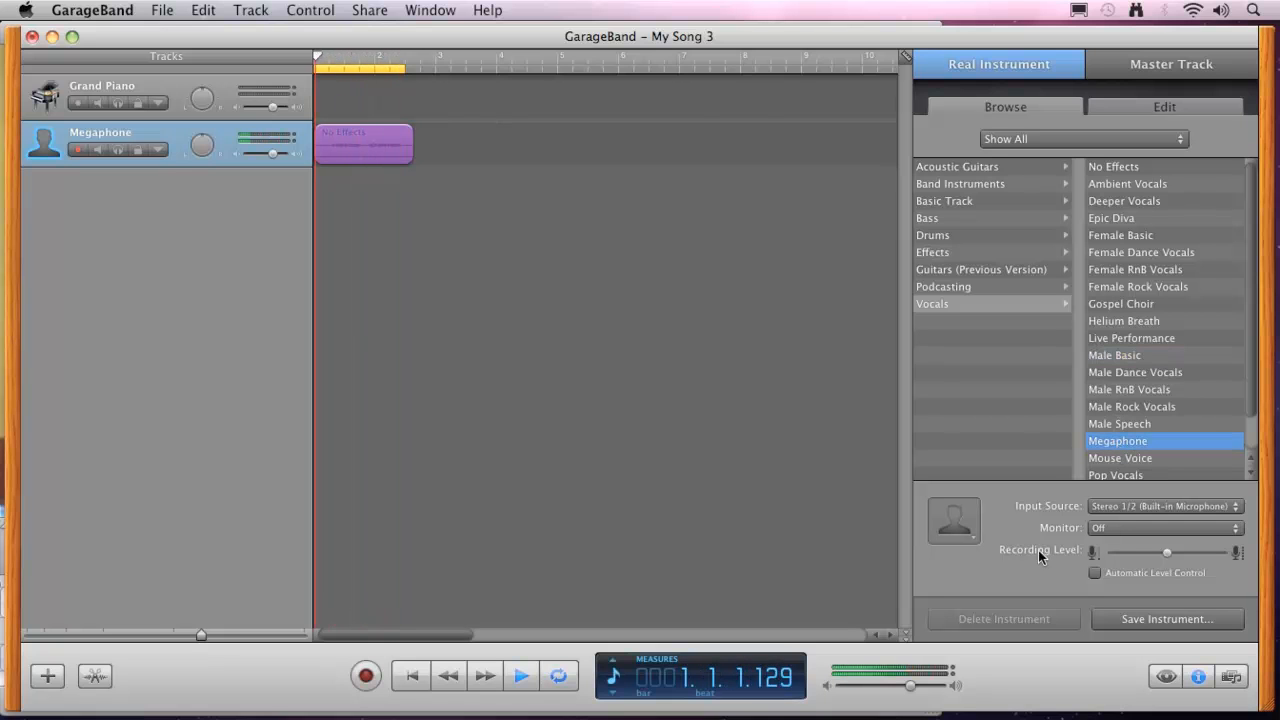
pyautogui.press('space')
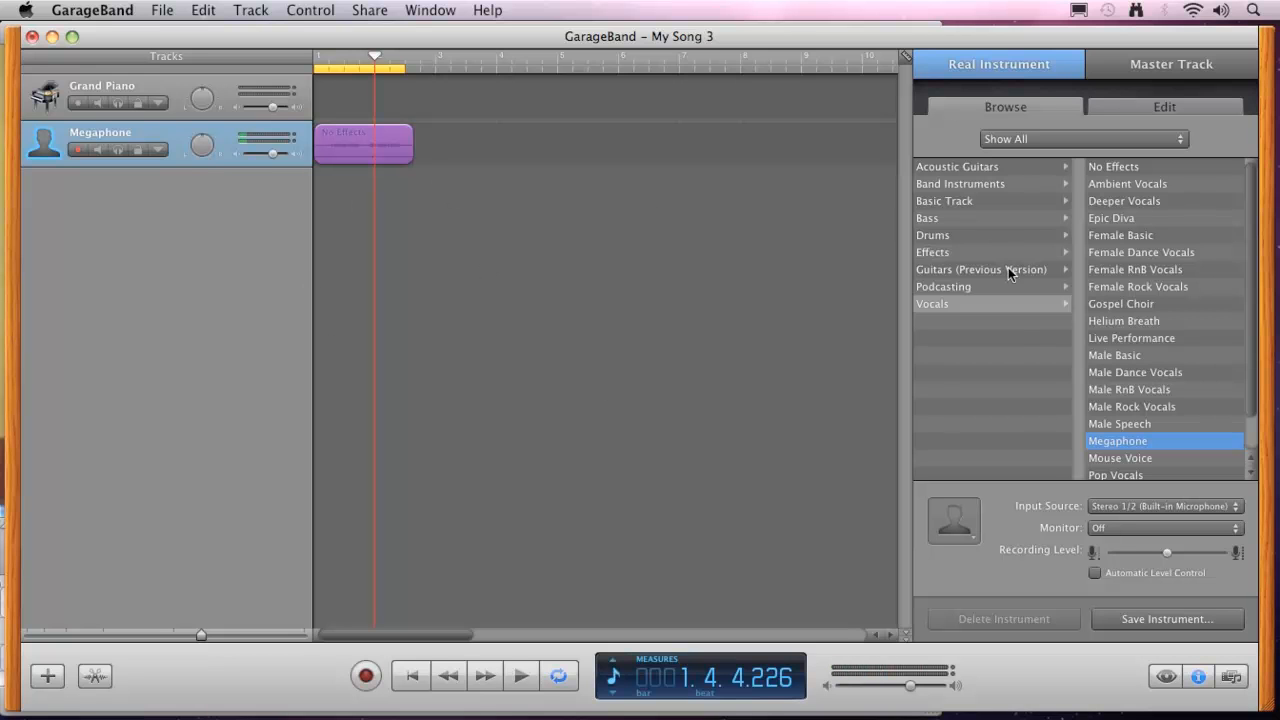
# Examine the Megaphone track's effect chain and the list of effects available for its empty slot.
pyautogui.click(1133, 108)
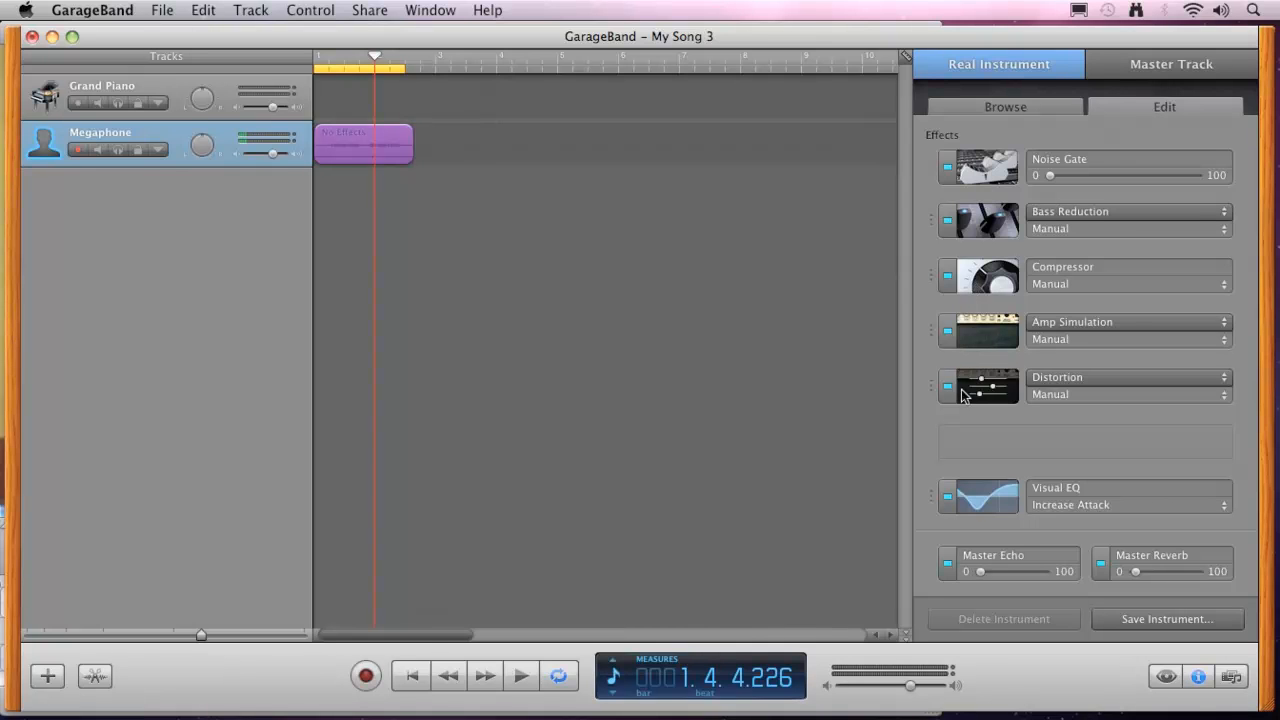
pyautogui.click(991, 442)
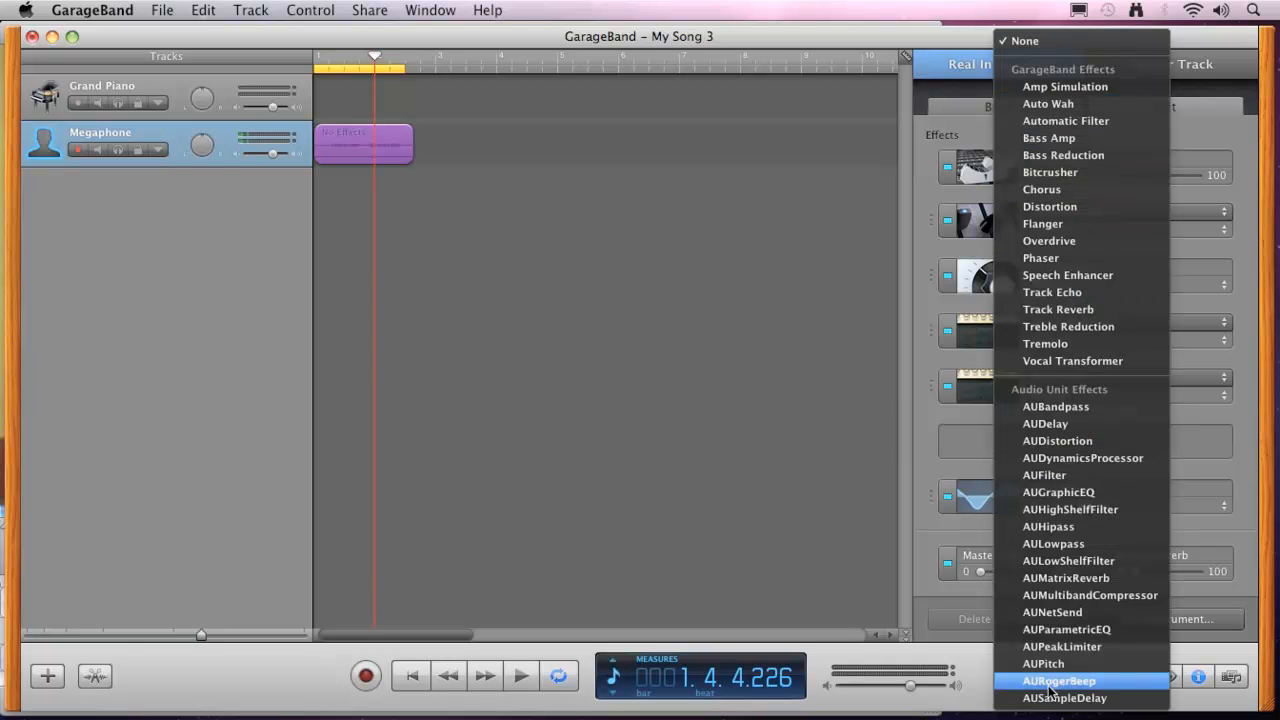
pyautogui.click(926, 307)
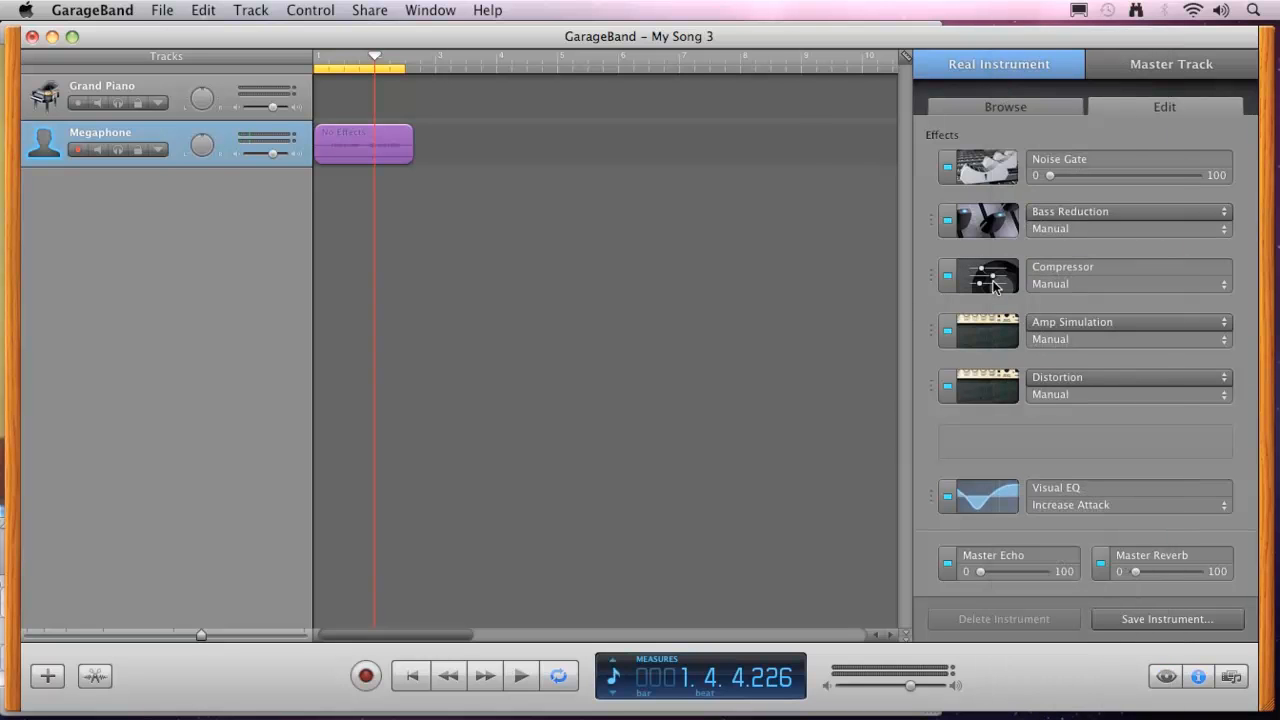
# Adjust the Megaphone track's Compressor with a high threshold, low ratio, slow attack and low gain, listening to the looping take.
pyautogui.click(995, 287)
pyautogui.moveTo(675, 299); pyautogui.dragTo(614, 299)
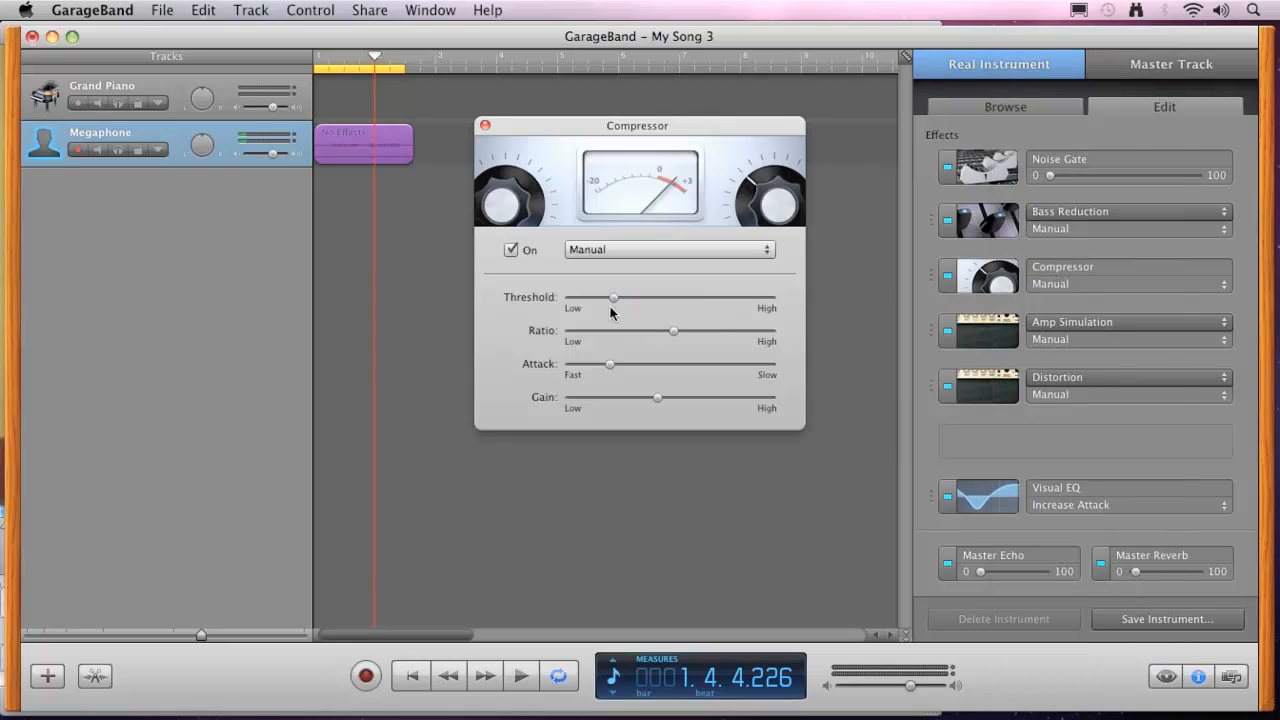
pyautogui.moveTo(606, 369); pyautogui.dragTo(708, 366)
pyautogui.moveTo(616, 403); pyautogui.dragTo(604, 398)
pyautogui.click(520, 678)
pyautogui.moveTo(613, 297); pyautogui.dragTo(581, 331)
pyautogui.moveTo(706, 365); pyautogui.dragTo(726, 365)
pyautogui.moveTo(605, 397)
pyautogui.mouseDown()
pyautogui.moveTo(755, 398)
pyautogui.moveTo(597, 398)
pyautogui.mouseUp()
pyautogui.press('space')
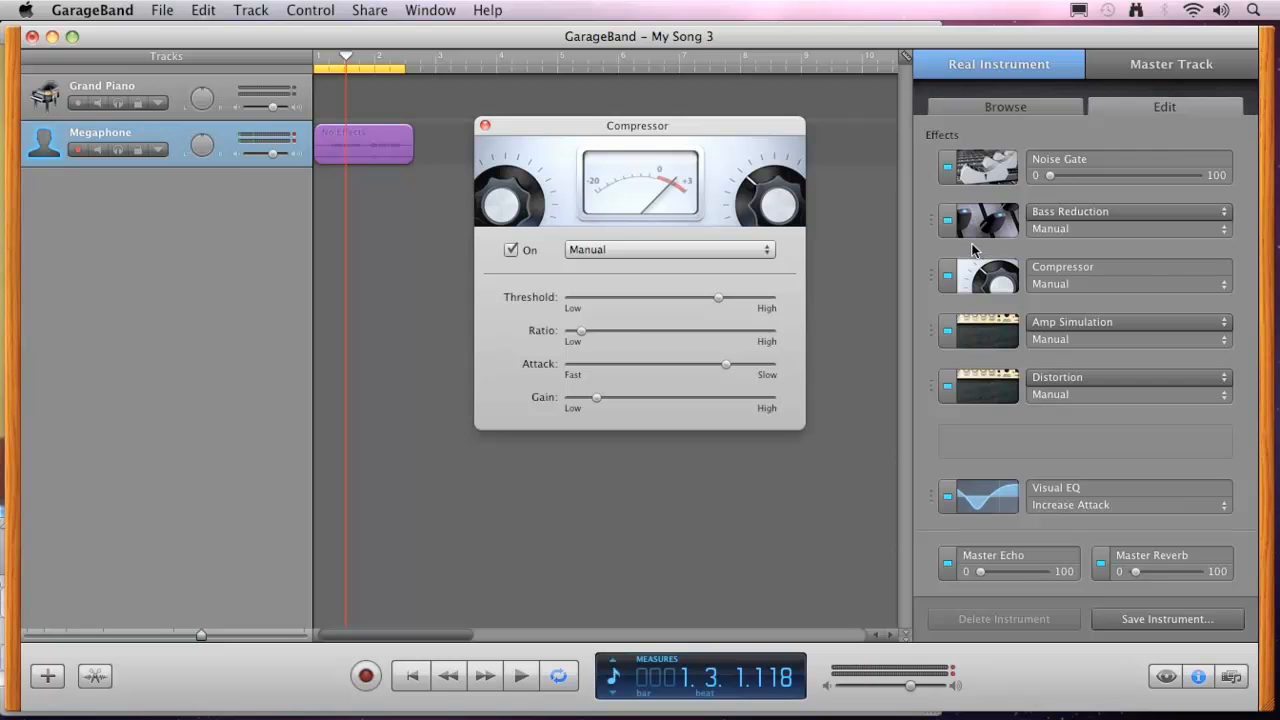
pyautogui.click(484, 126)
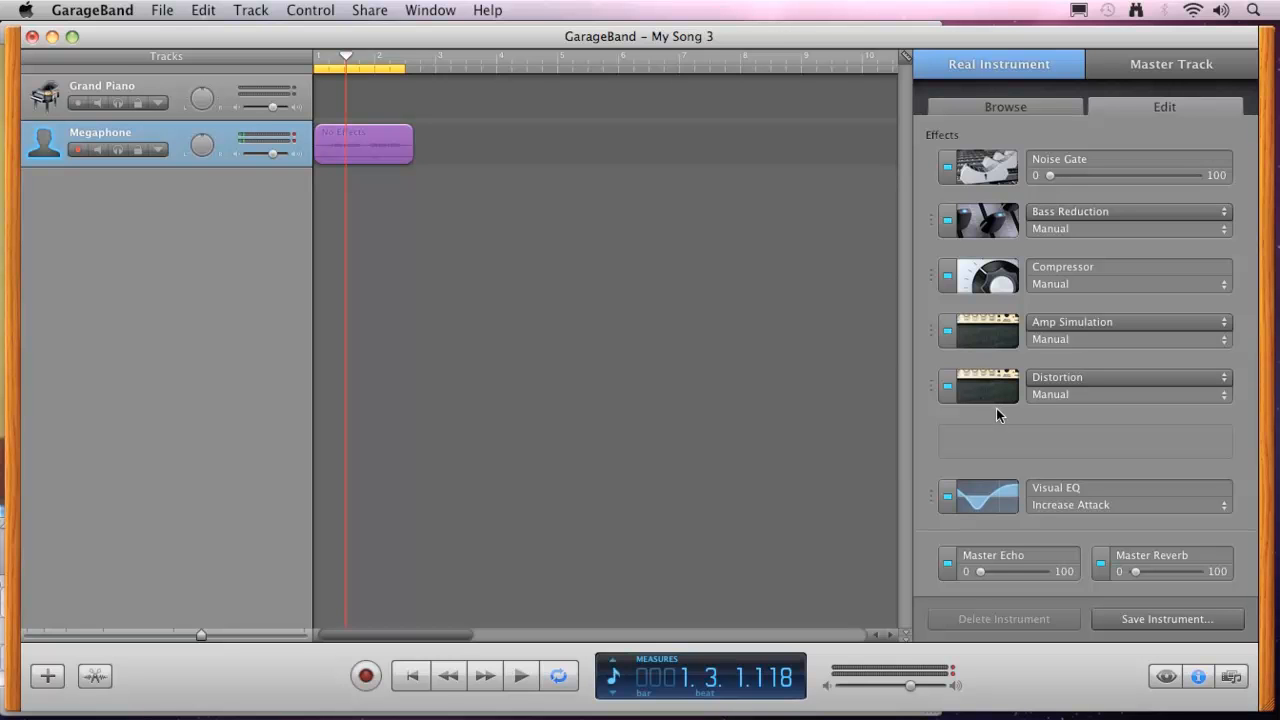
# Try a higher Master Echo amount on the Megaphone track and return it to 0.
pyautogui.click(1013, 571)
pyautogui.moveTo(1014, 571); pyautogui.dragTo(921, 590)
# Delete the Megaphone track, turn off cycling and return the playhead to the start of the song.
pyautogui.click(250, 12)
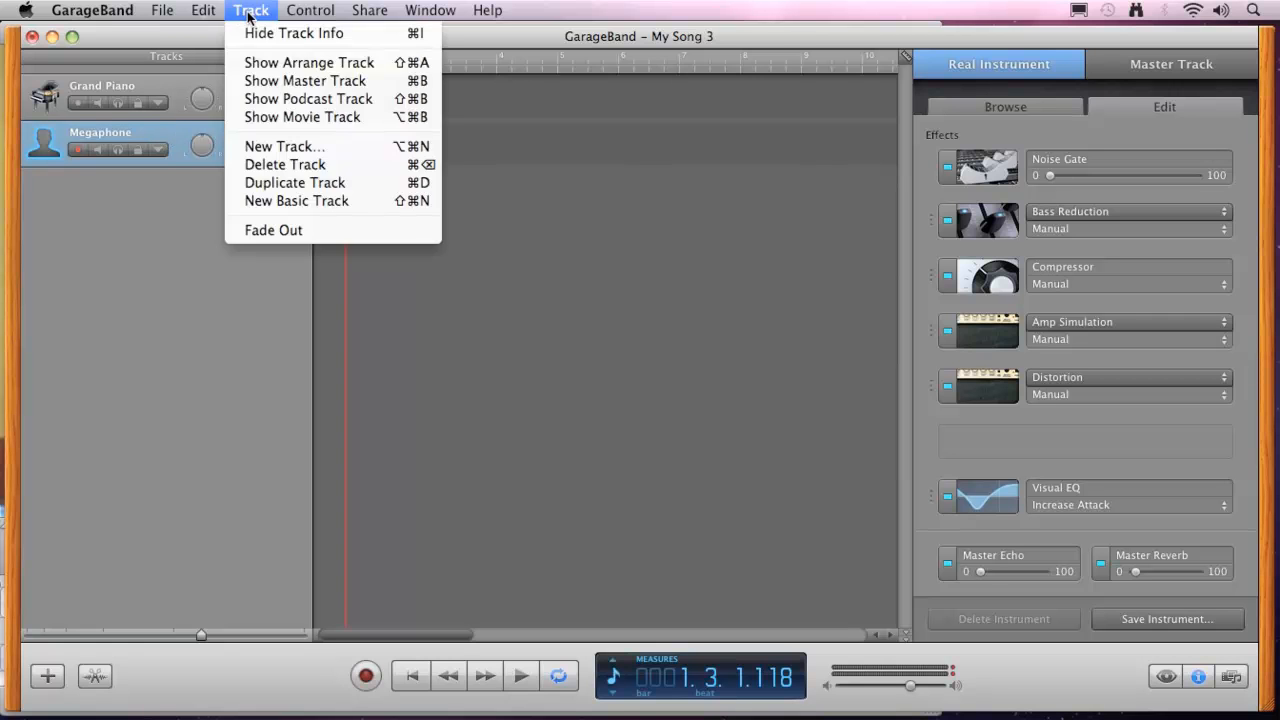
pyautogui.click(285, 166)
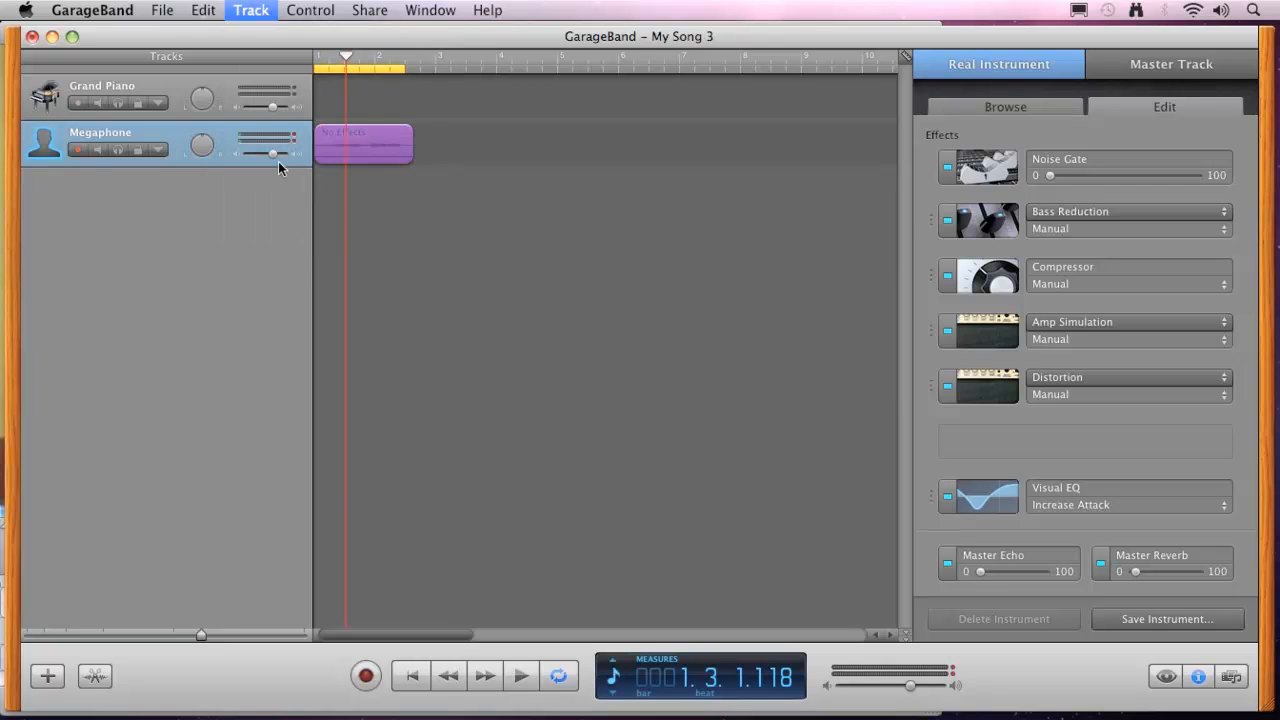
pyautogui.click(558, 676)
pyautogui.moveTo(345, 62); pyautogui.dragTo(318, 63)
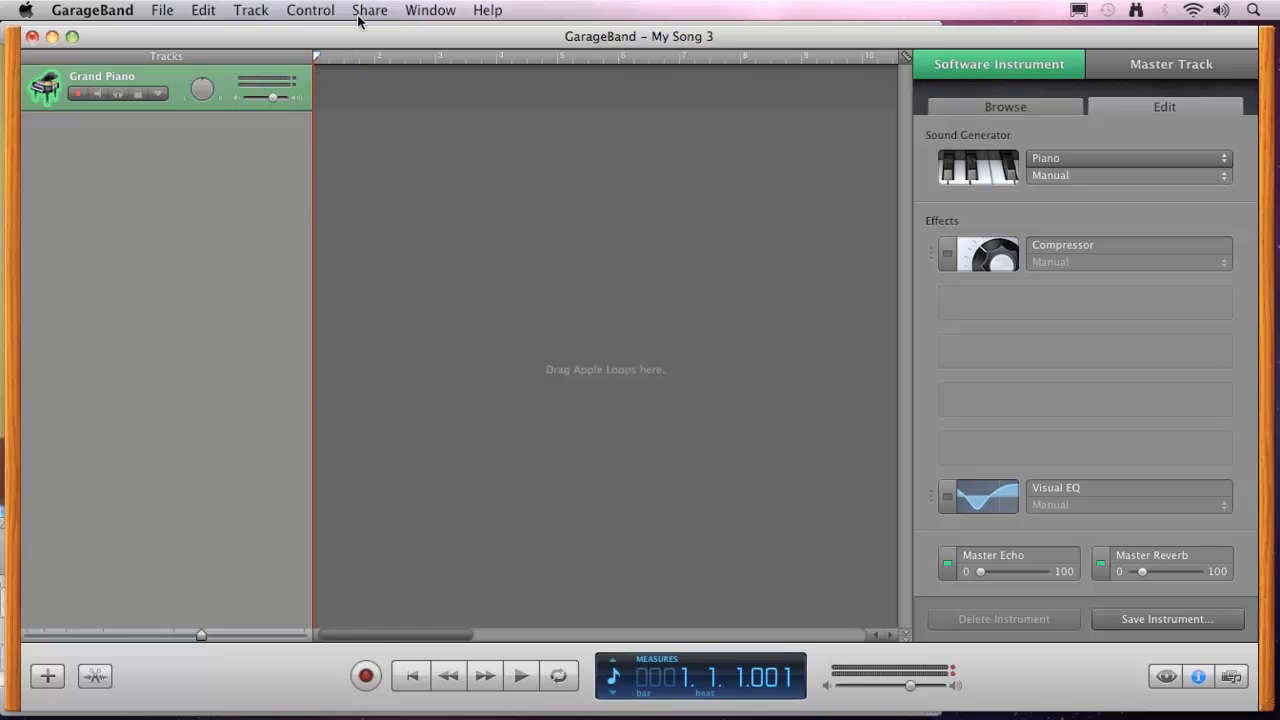
# Show the onscreen keyboard for the Grand Piano track and switch it to Musical Typing.
pyautogui.click(430, 10)
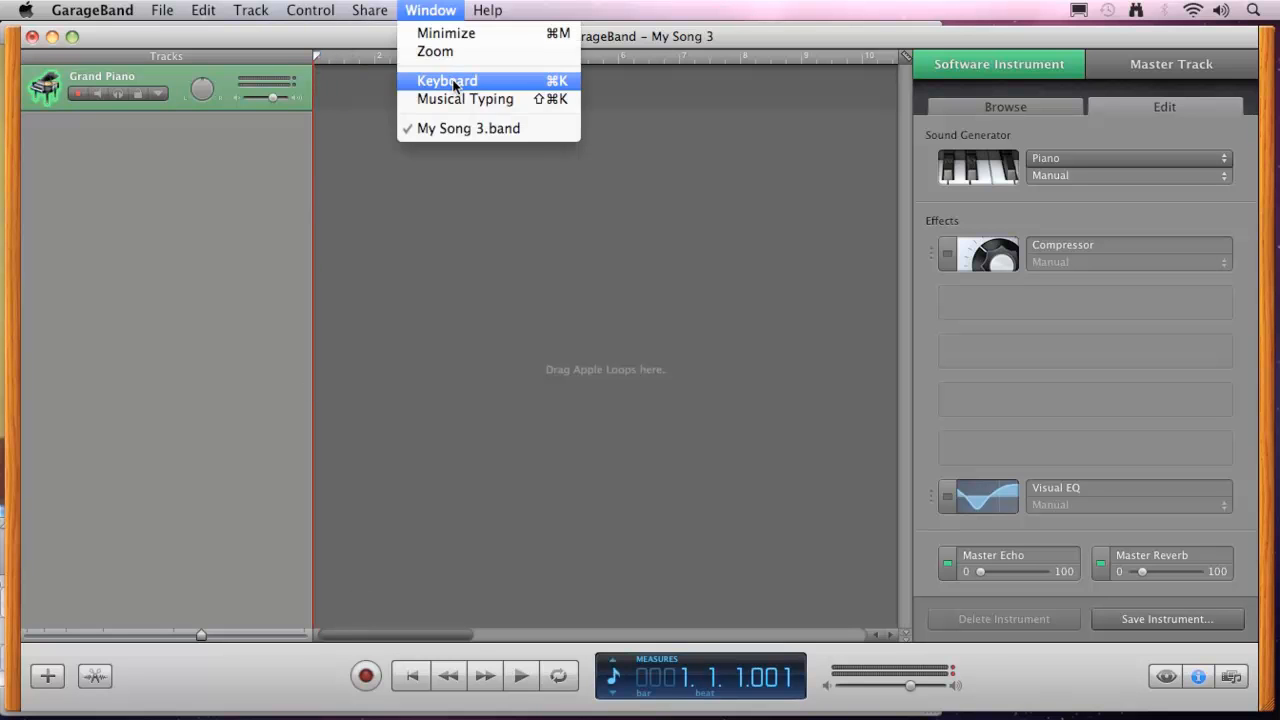
pyautogui.click(453, 82)
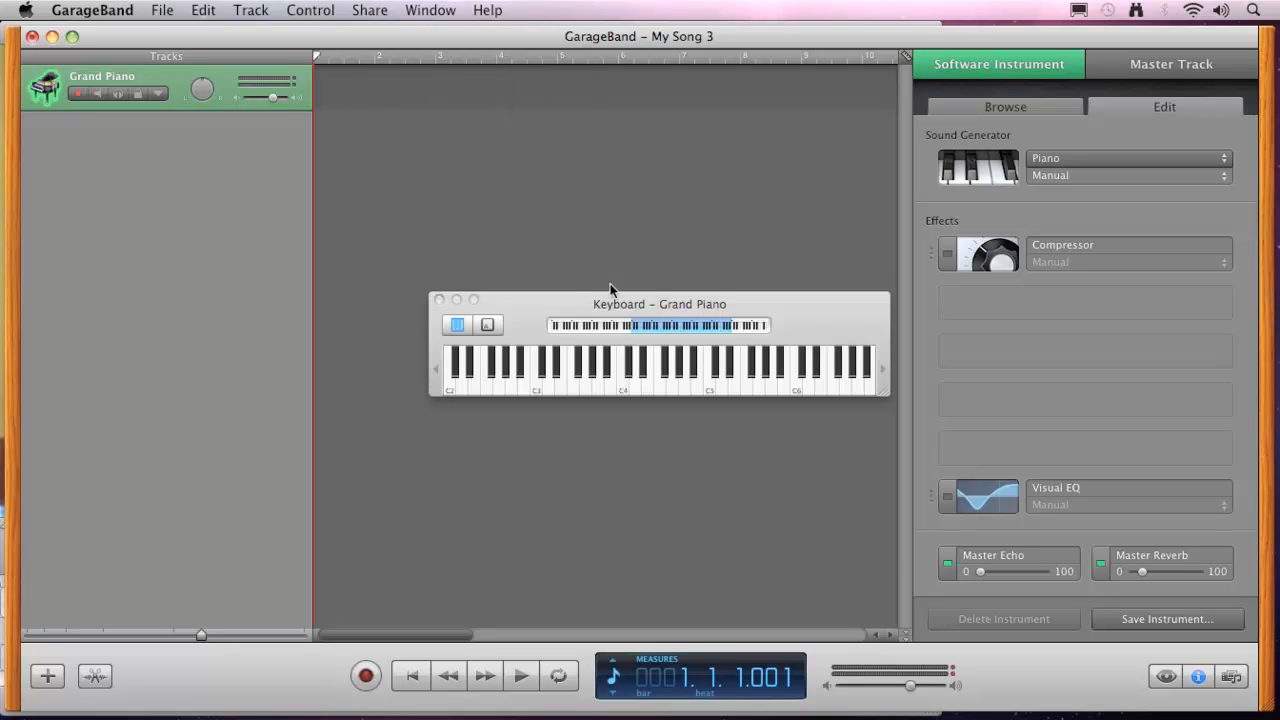
pyautogui.moveTo(610, 288); pyautogui.dragTo(556, 262)
pyautogui.press('super+shift+k')
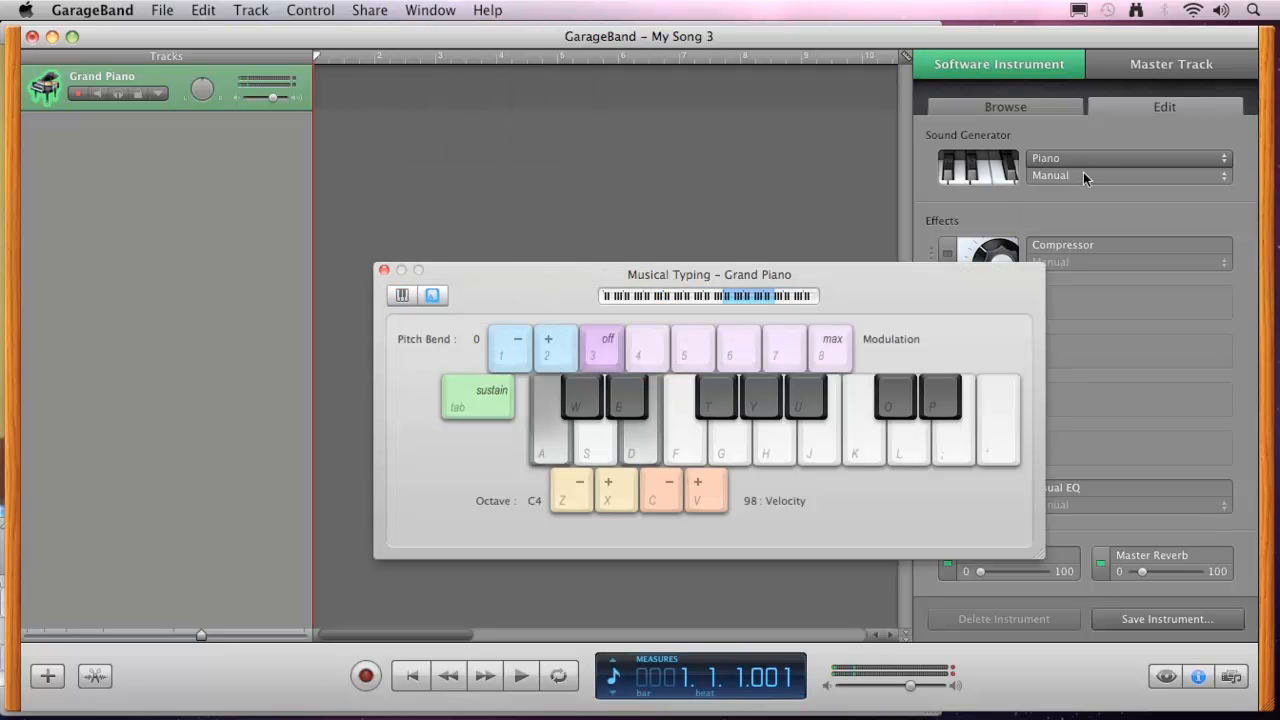
pyautogui.moveTo(837, 283); pyautogui.dragTo(750, 220)
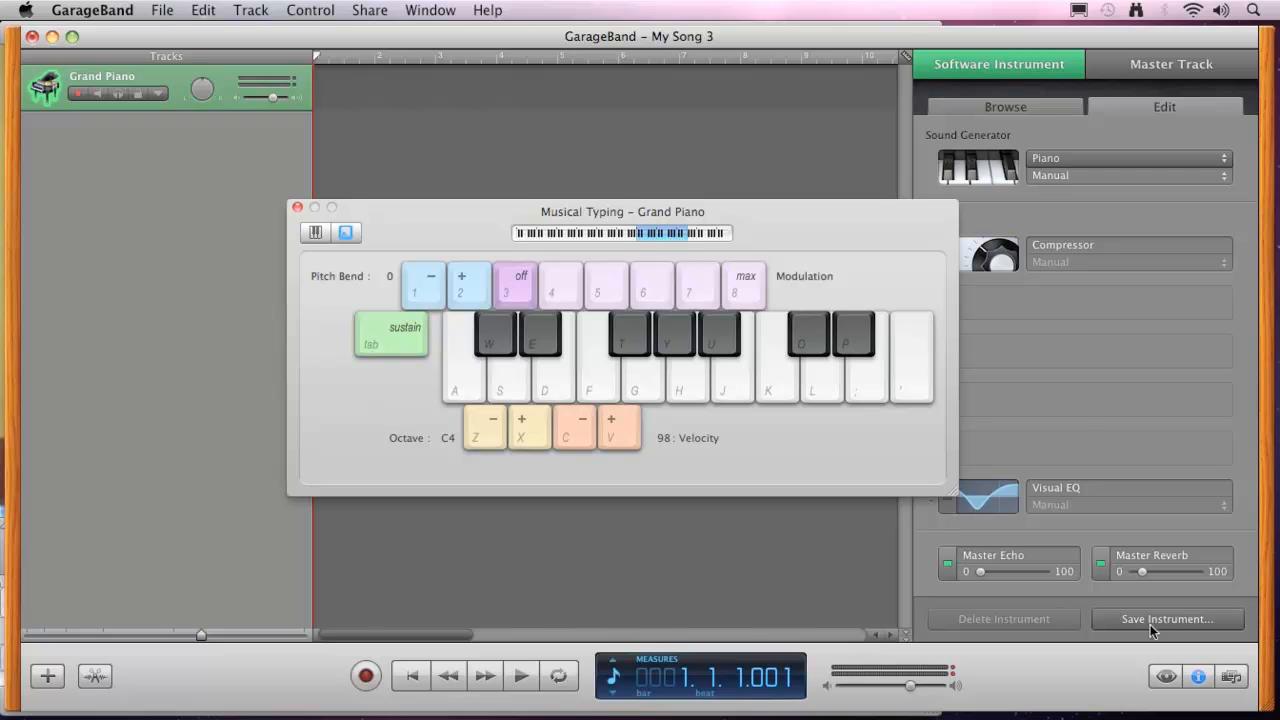
# Change the track's instrument to Jazz Organ from the Organs category, moving the Musical Typing window off the instrument list.
pyautogui.click(1024, 107)
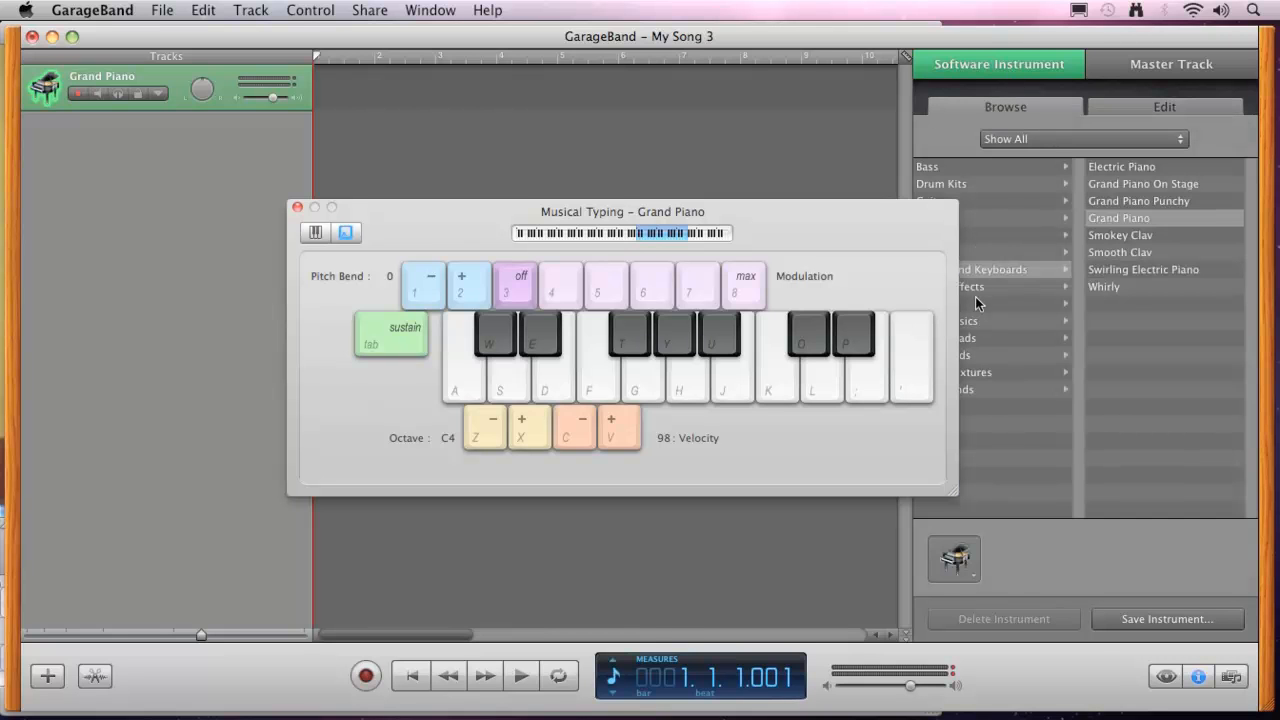
pyautogui.moveTo(922, 211); pyautogui.dragTo(816, 167)
pyautogui.click(957, 250)
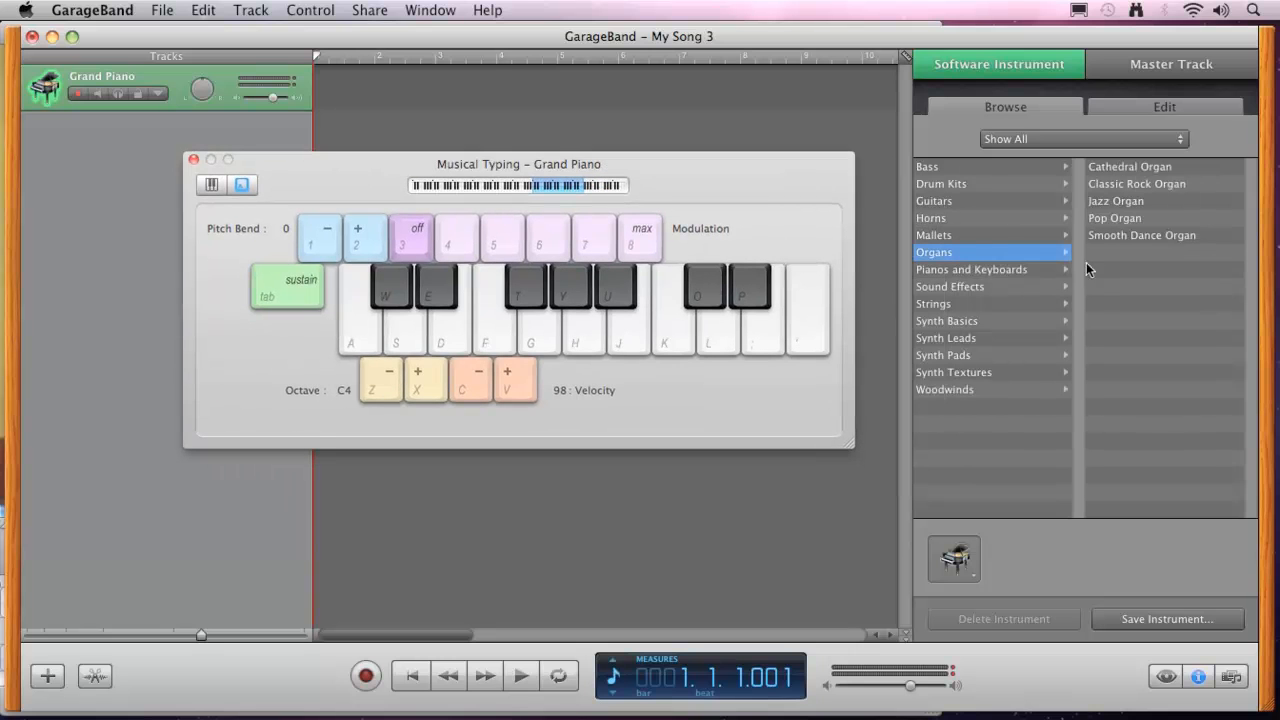
pyautogui.click(1115, 205)
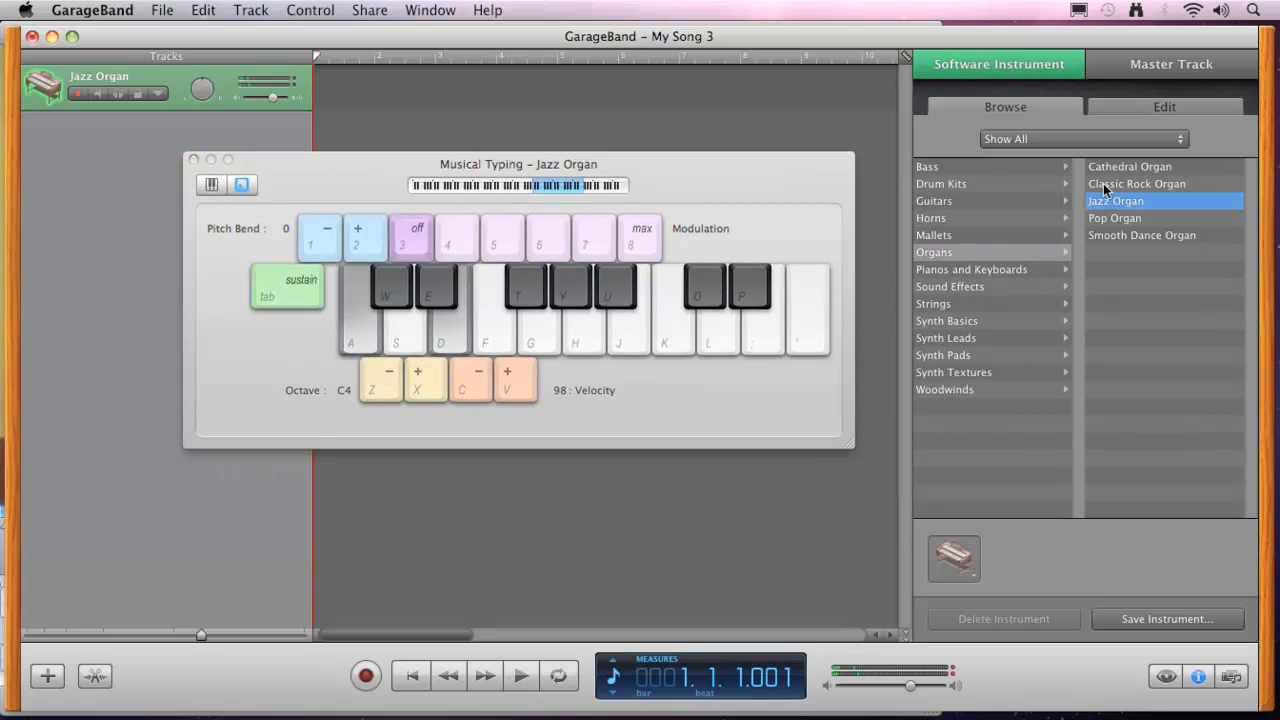
# Try out the Jazz Organ by playing two-note chords with Musical Typing.
pyautogui.moveTo(742, 179); pyautogui.dragTo(941, 150)
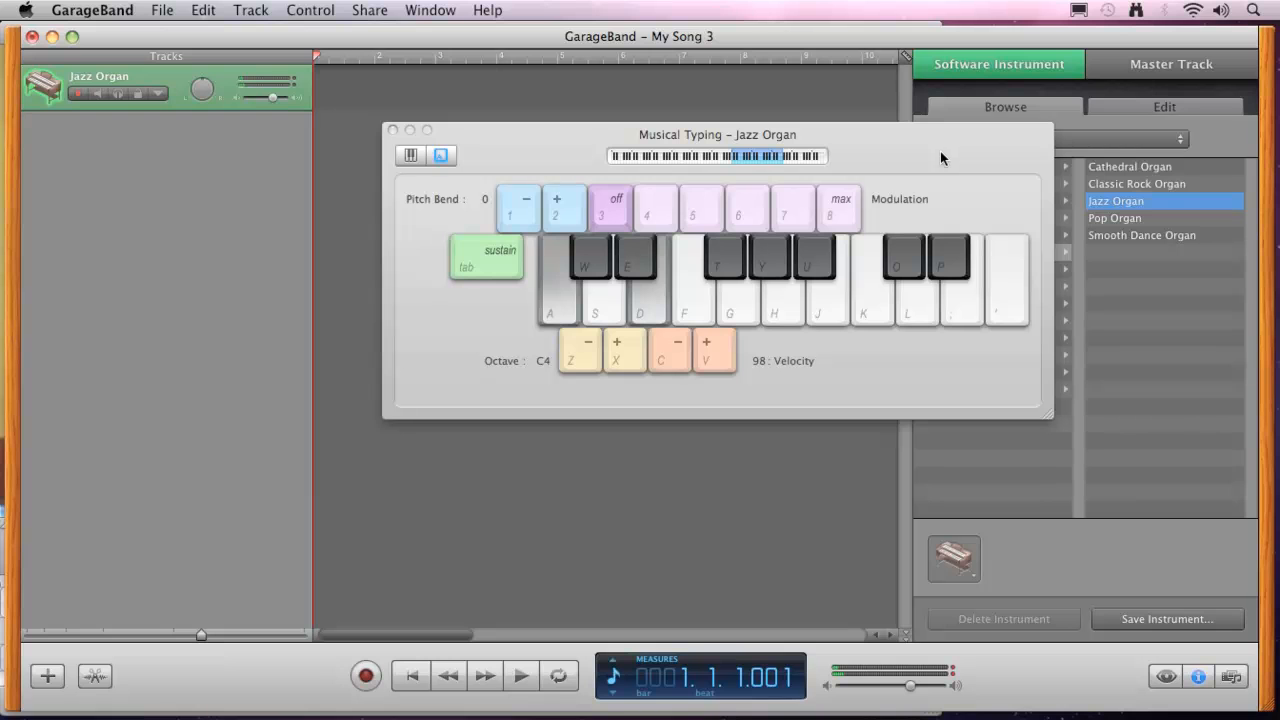
pyautogui.press('s')
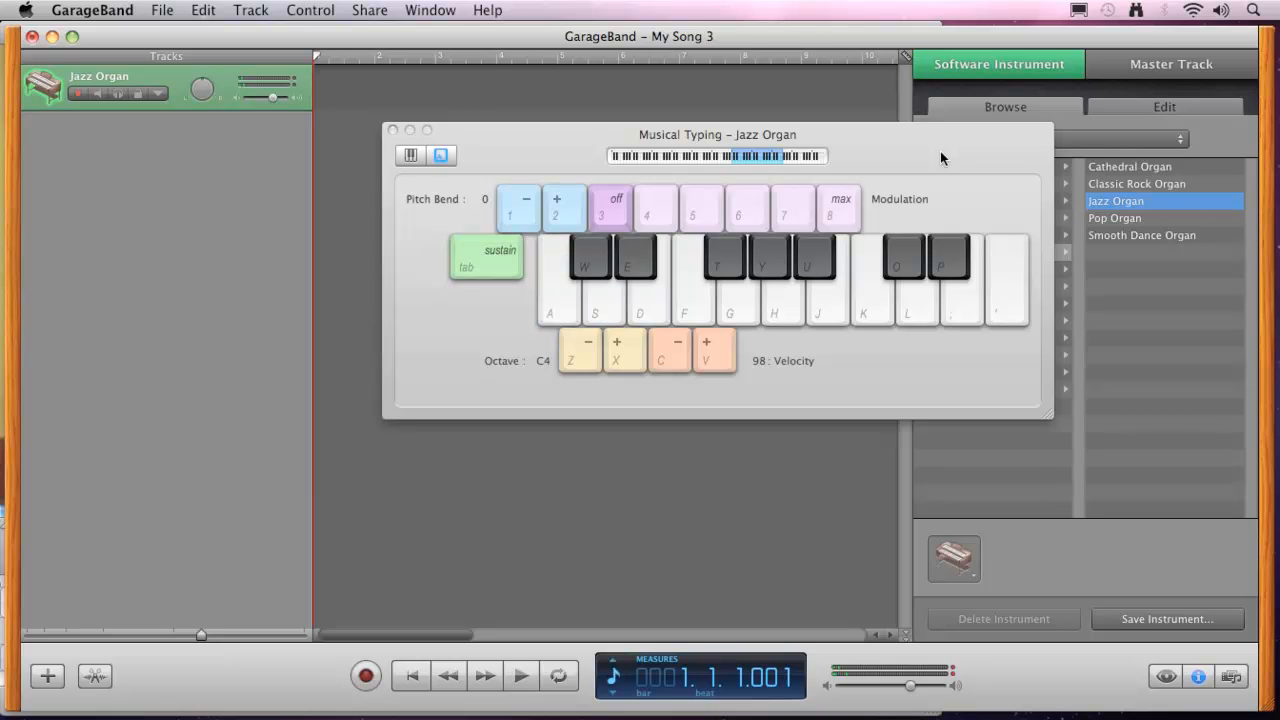
pyautogui.press('s')
pyautogui.press('f')
pyautogui.press('d')
pyautogui.press('g')
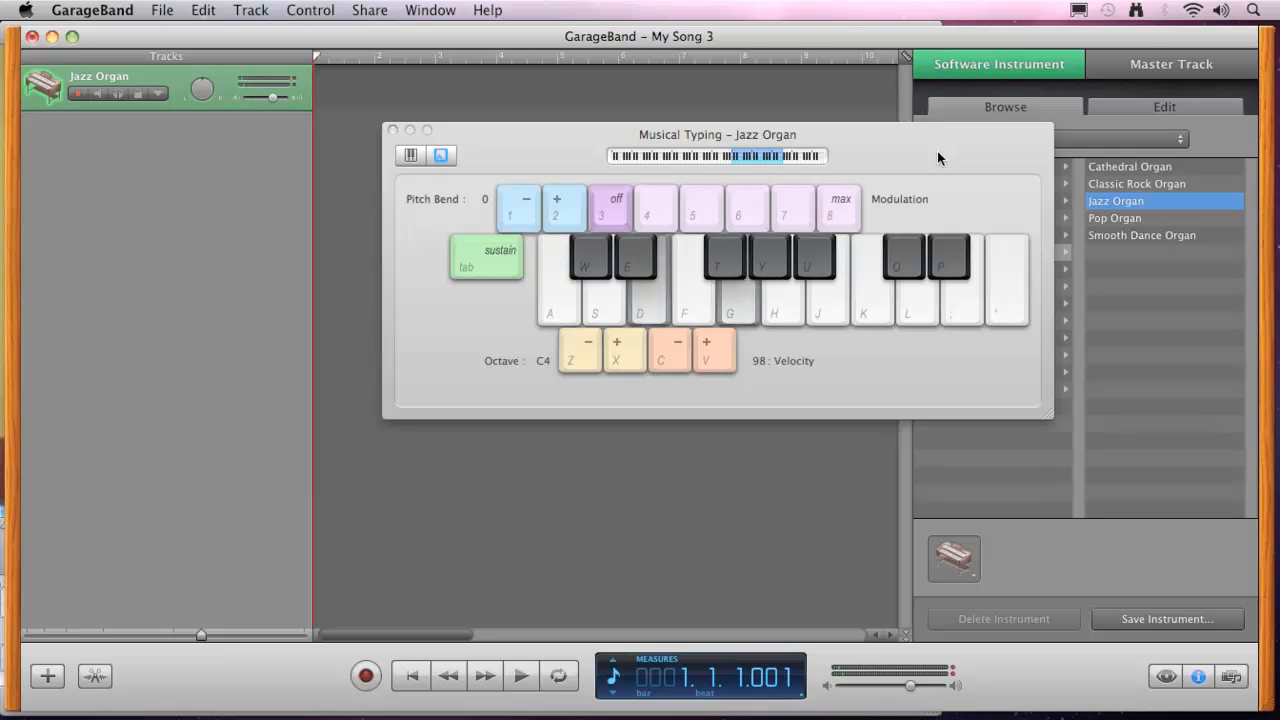
pyautogui.press('d')
pyautogui.press('s')
pyautogui.press('f')
pyautogui.press('d')
pyautogui.press('g')
pyautogui.press('s')
pyautogui.press('f')
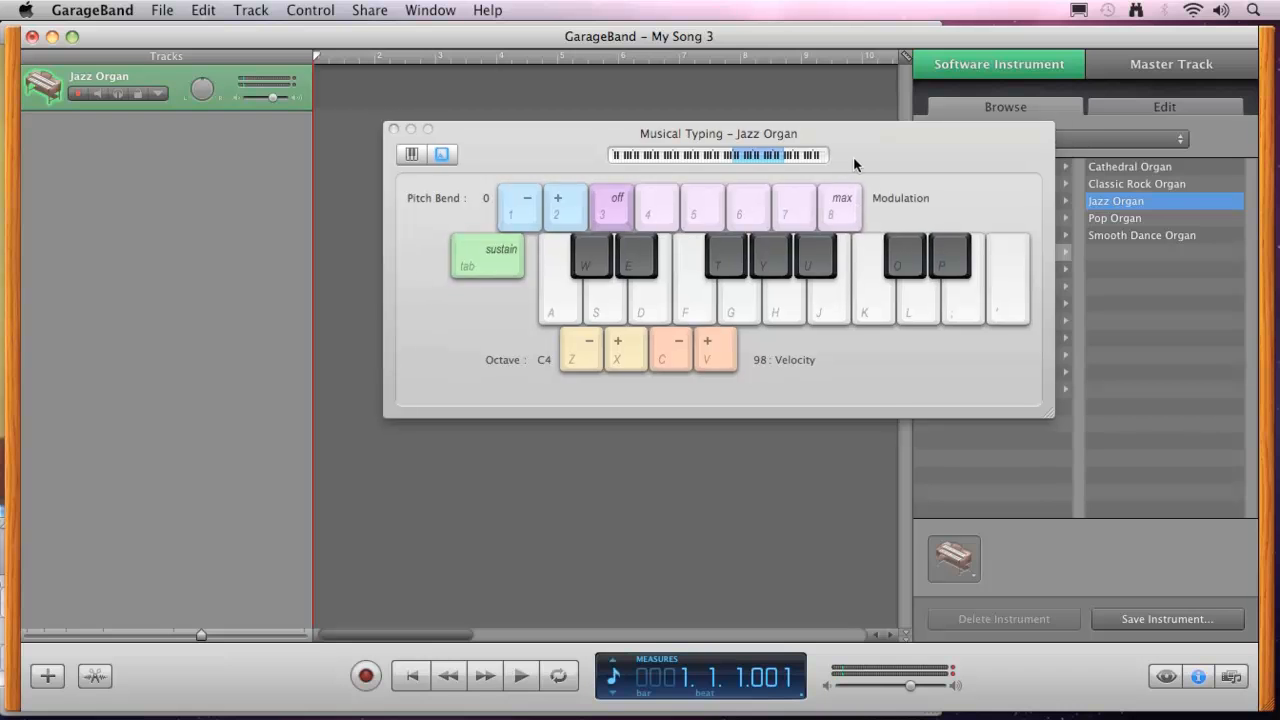
# Record a series of two-note chords on the Jazz Organ track from measure 1 to about measure 6 with Musical Typing.
pyautogui.moveTo(853, 157); pyautogui.dragTo(874, 129)
pyautogui.click(366, 677)
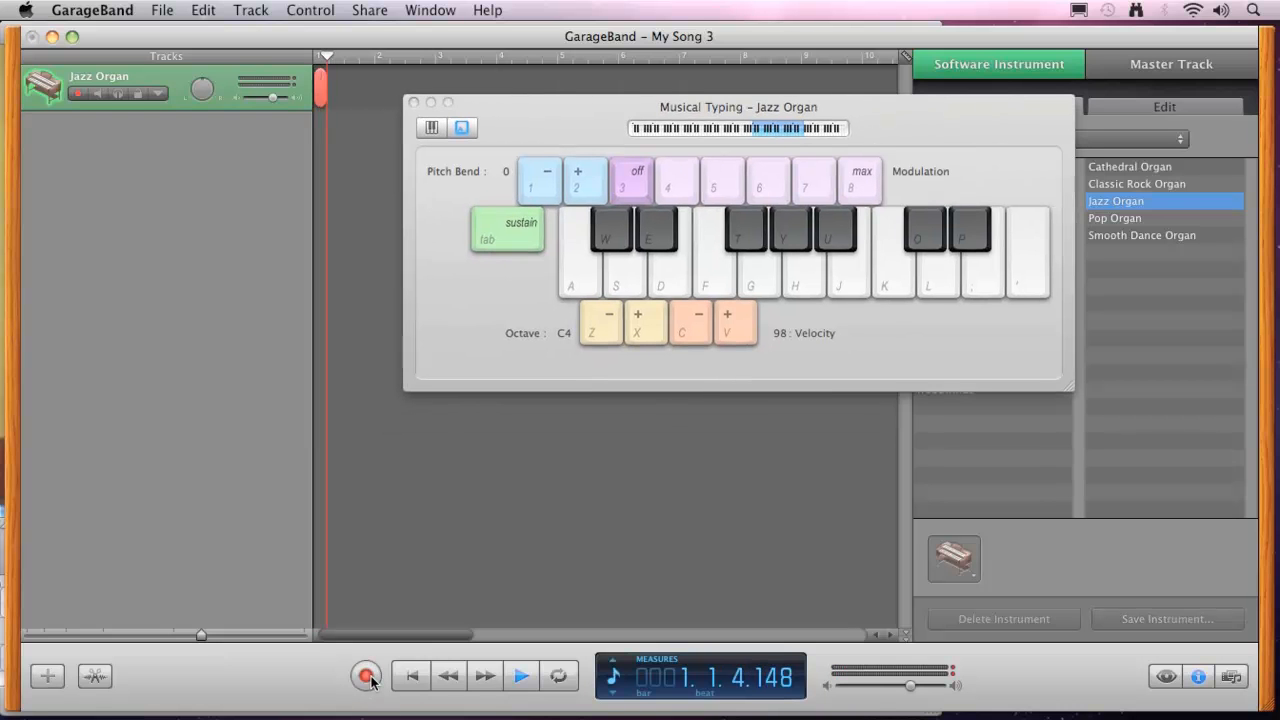
pyautogui.press('d')
pyautogui.press('g')
pyautogui.press('s')
pyautogui.press('f')
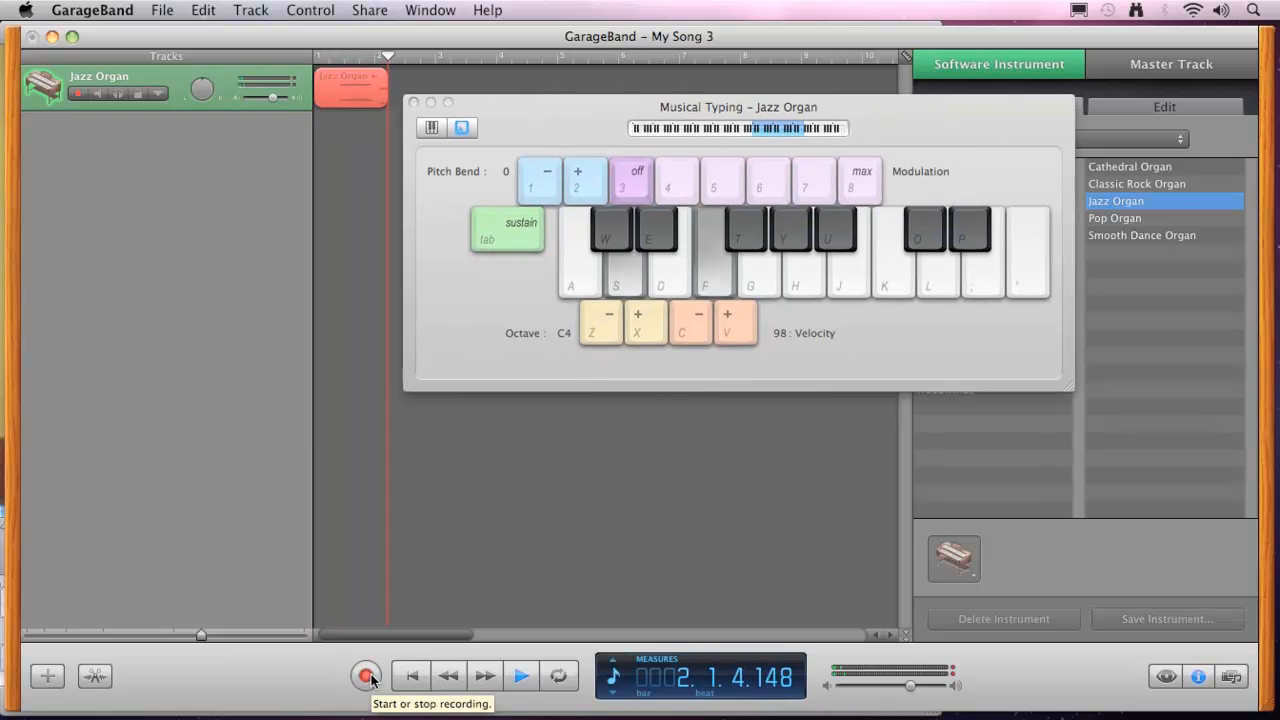
pyautogui.press('a')
pyautogui.press('d')
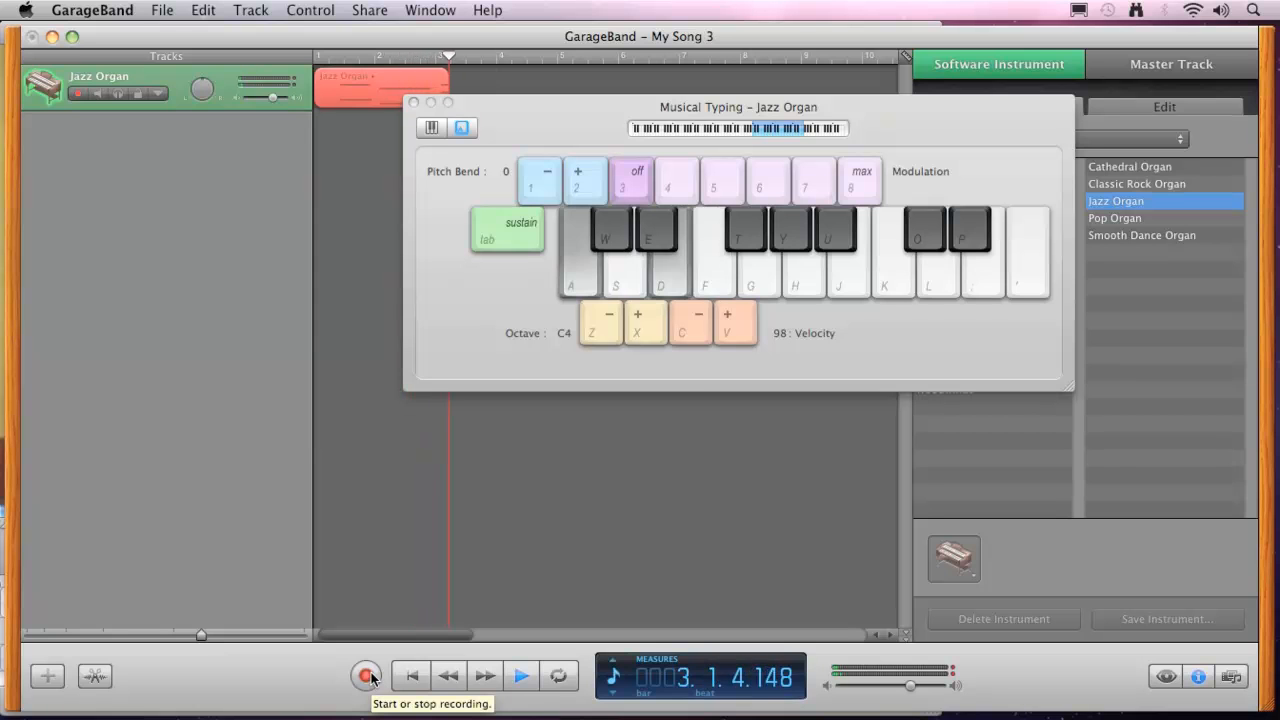
pyautogui.press('s')
pyautogui.press('f')
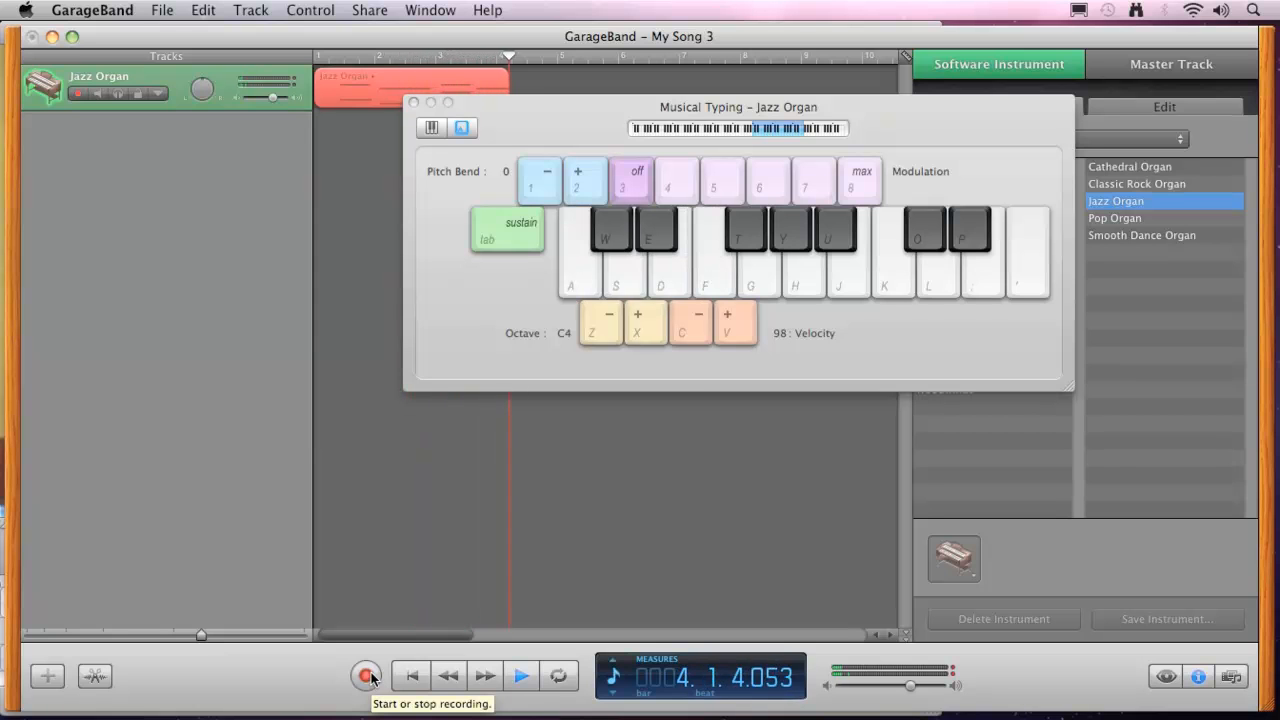
pyautogui.press('s')
pyautogui.press('g')
pyautogui.press('s')
pyautogui.press('g')
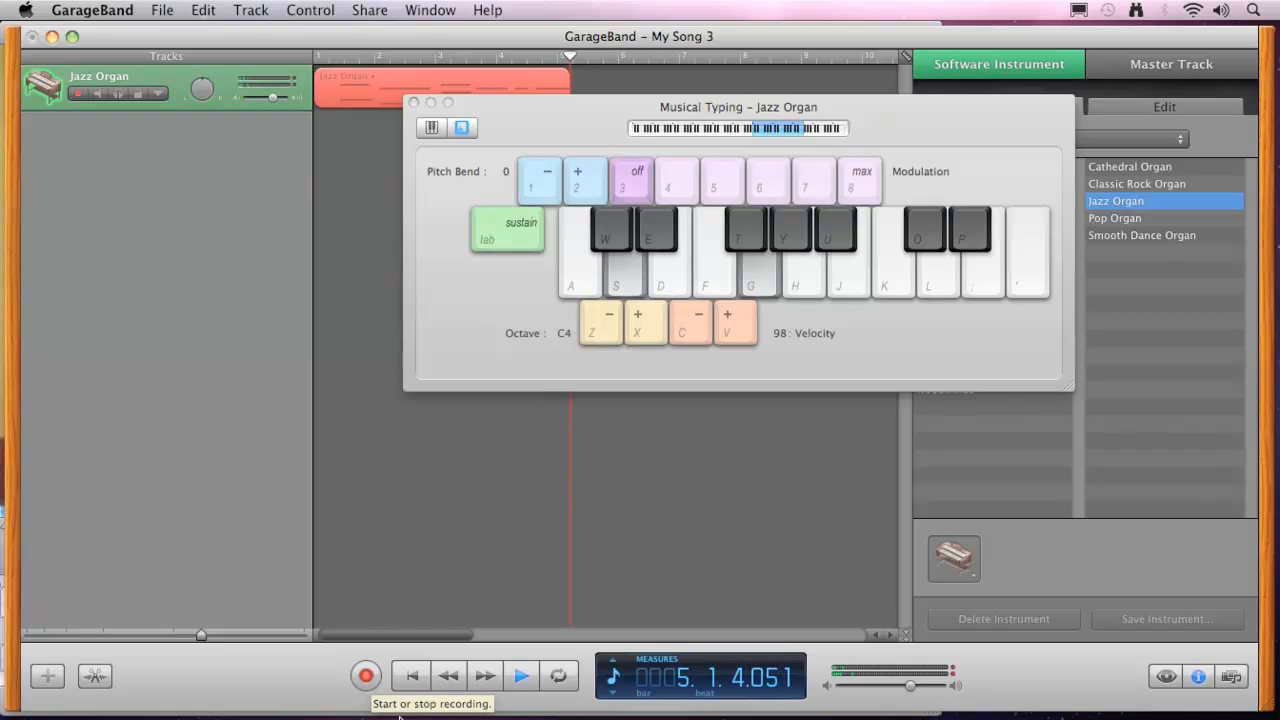
pyautogui.click(367, 677)
pyautogui.click(517, 680)
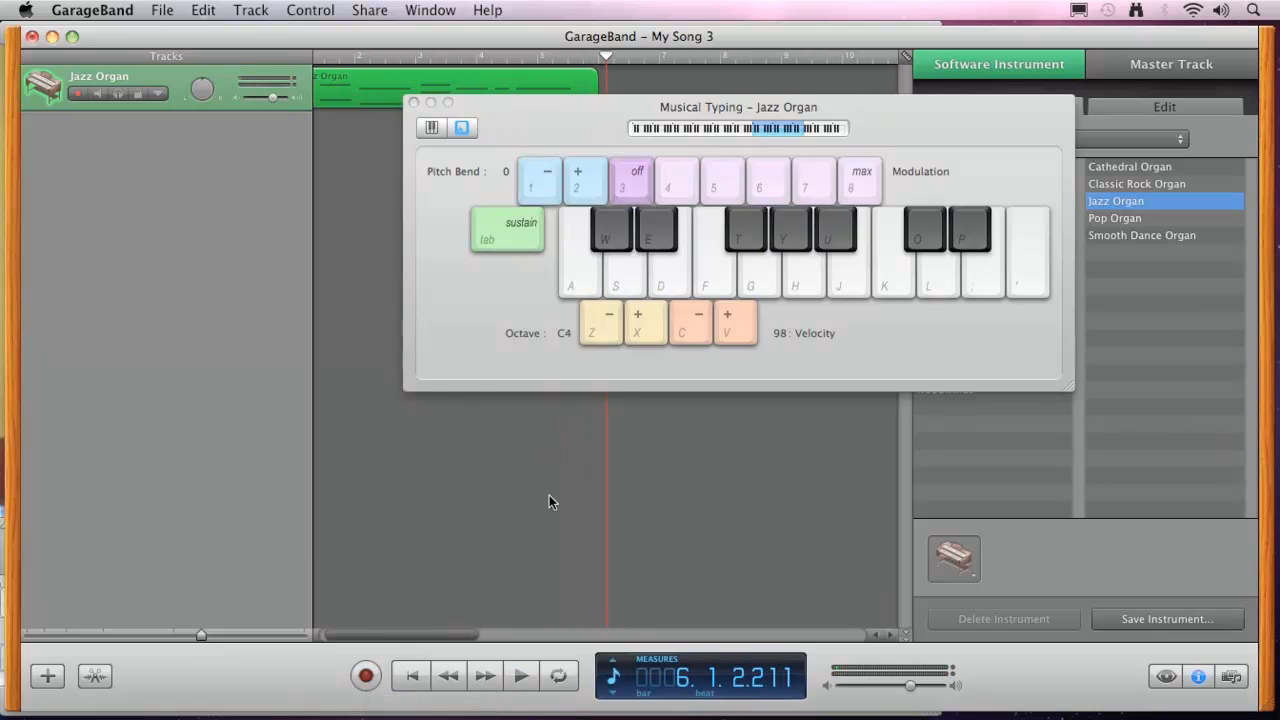
# Play the Jazz Organ recording from the start with cycling on and the cycle region extended to about measure 5.7.
pyautogui.moveTo(556, 116); pyautogui.dragTo(825, 98)
pyautogui.click(412, 678)
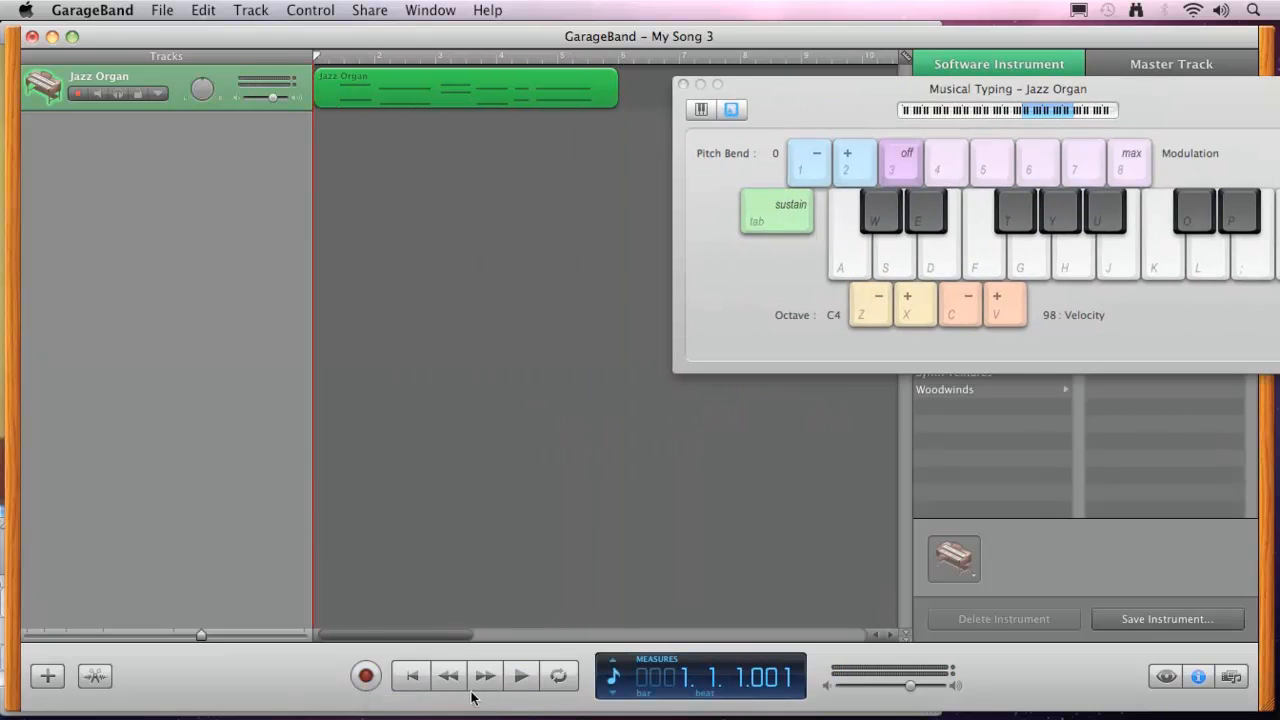
pyautogui.click(520, 680)
pyautogui.click(559, 677)
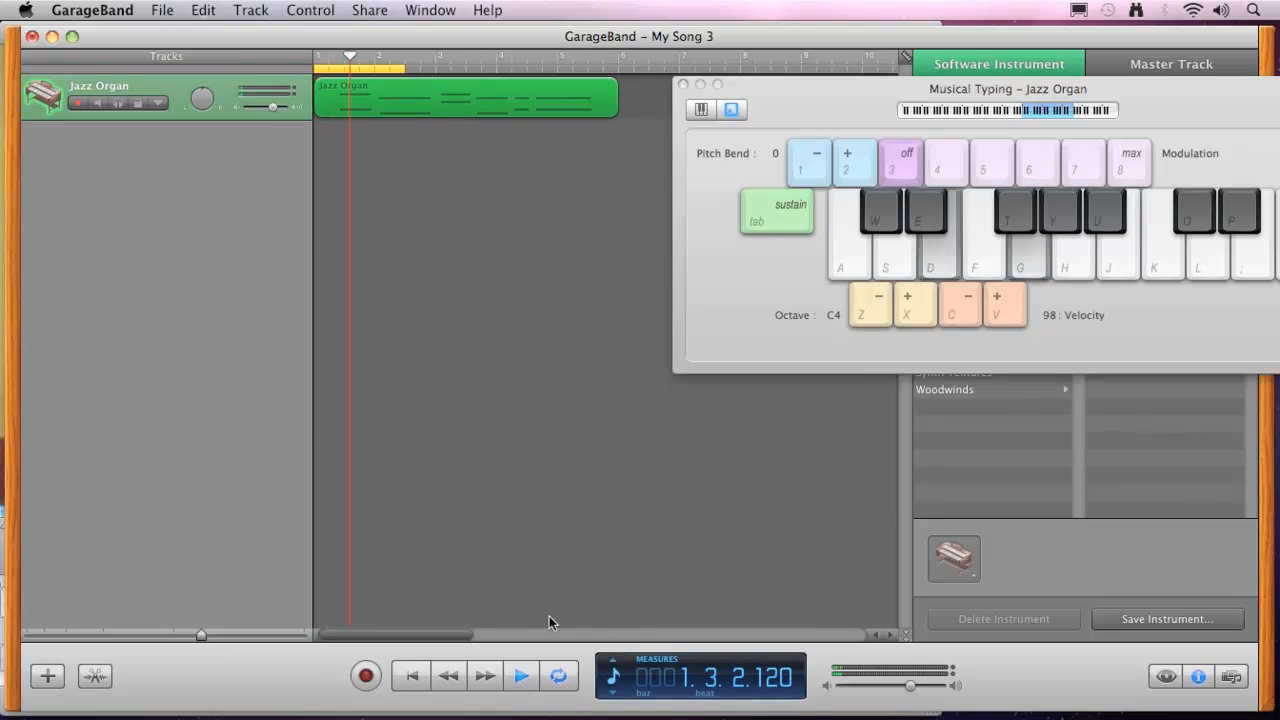
pyautogui.moveTo(398, 66); pyautogui.dragTo(603, 68)
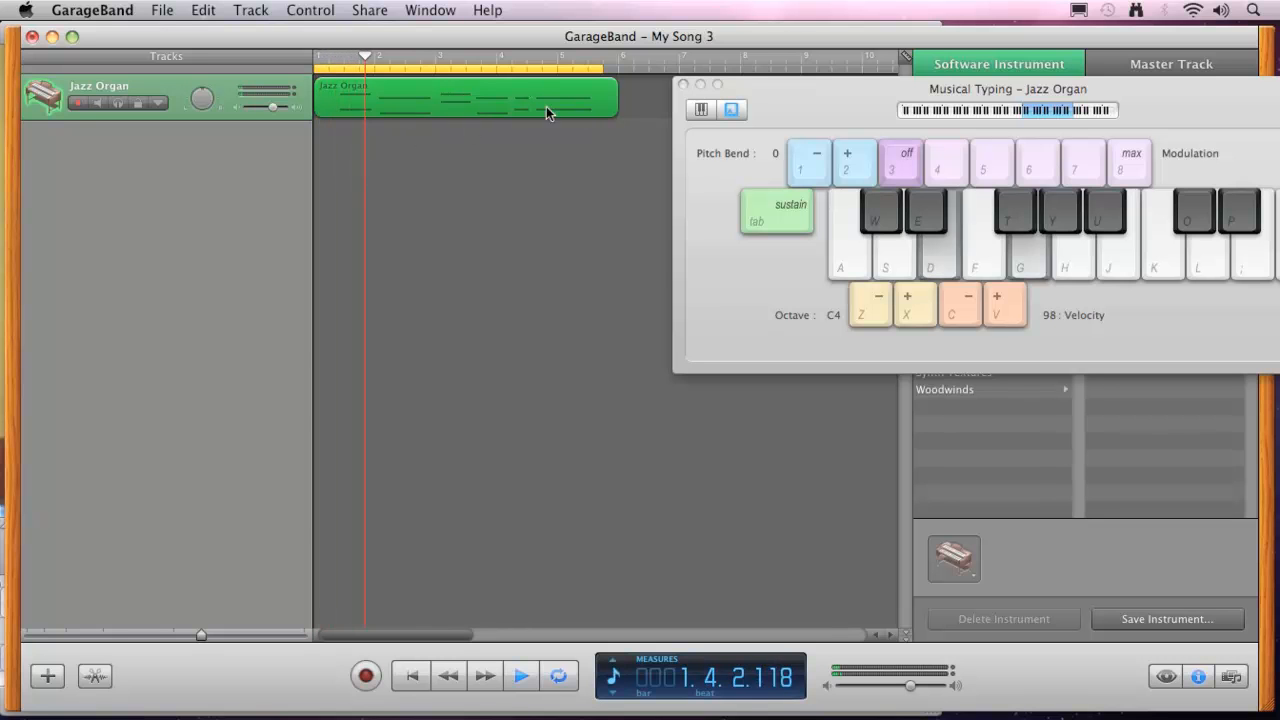
pyautogui.press('space')
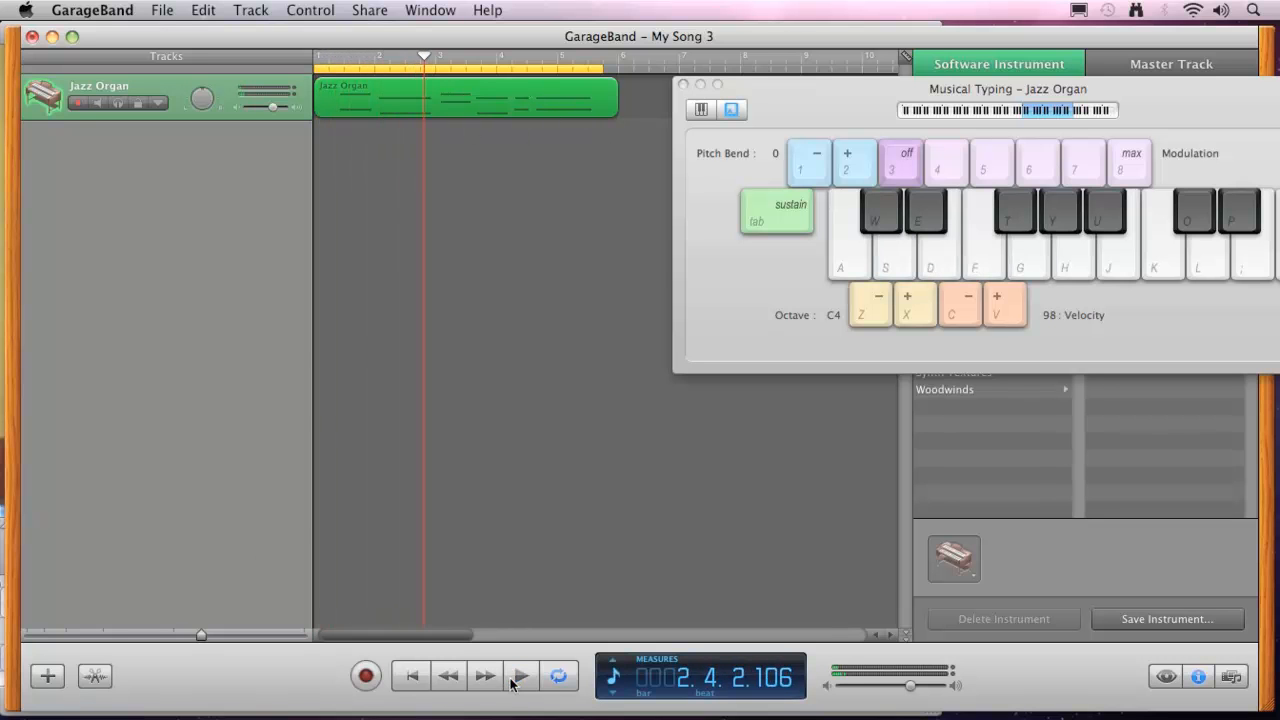
# Open the Jazz Organ region in the Piano Roll and zoom out until all its notes fit.
pyautogui.click(94, 678)
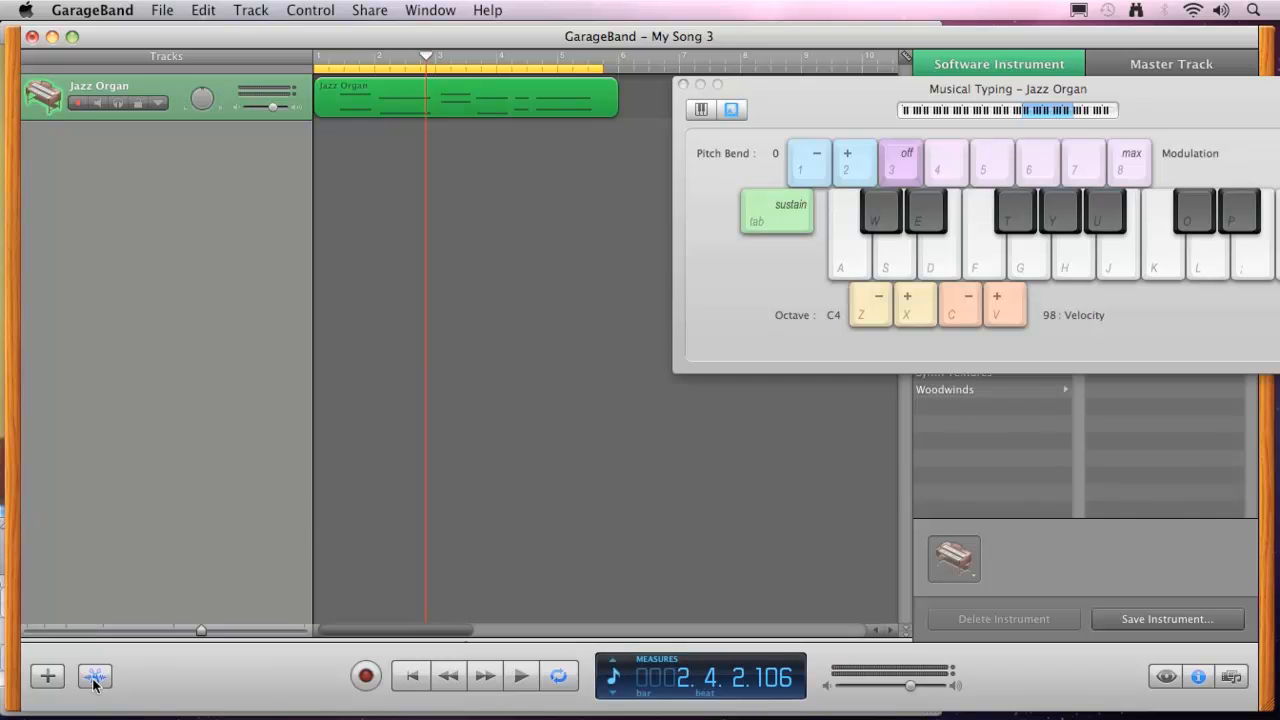
pyautogui.moveTo(365, 640); pyautogui.dragTo(338, 643)
pyautogui.moveTo(905, 505); pyautogui.dragTo(901, 484)
pyautogui.moveTo(346, 634)
pyautogui.mouseDown()
pyautogui.moveTo(380, 636)
pyautogui.moveTo(356, 636)
pyautogui.mouseUp()
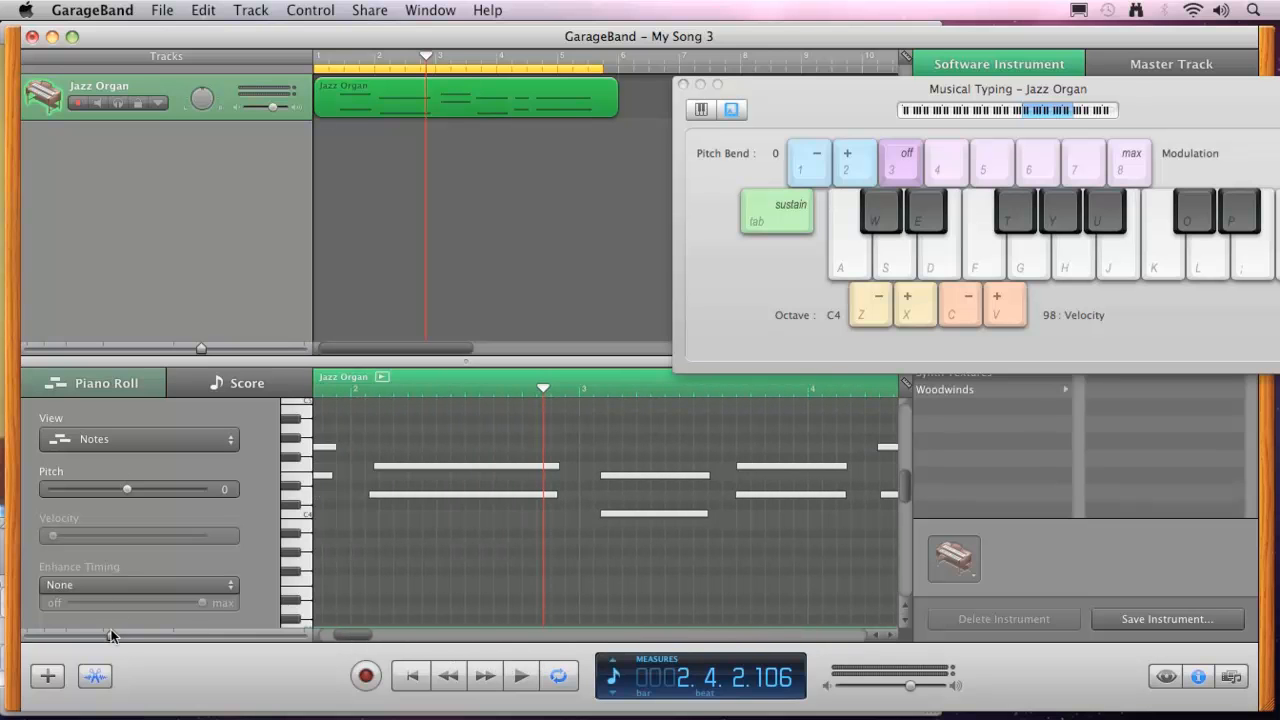
pyautogui.moveTo(99, 633); pyautogui.dragTo(35, 636)
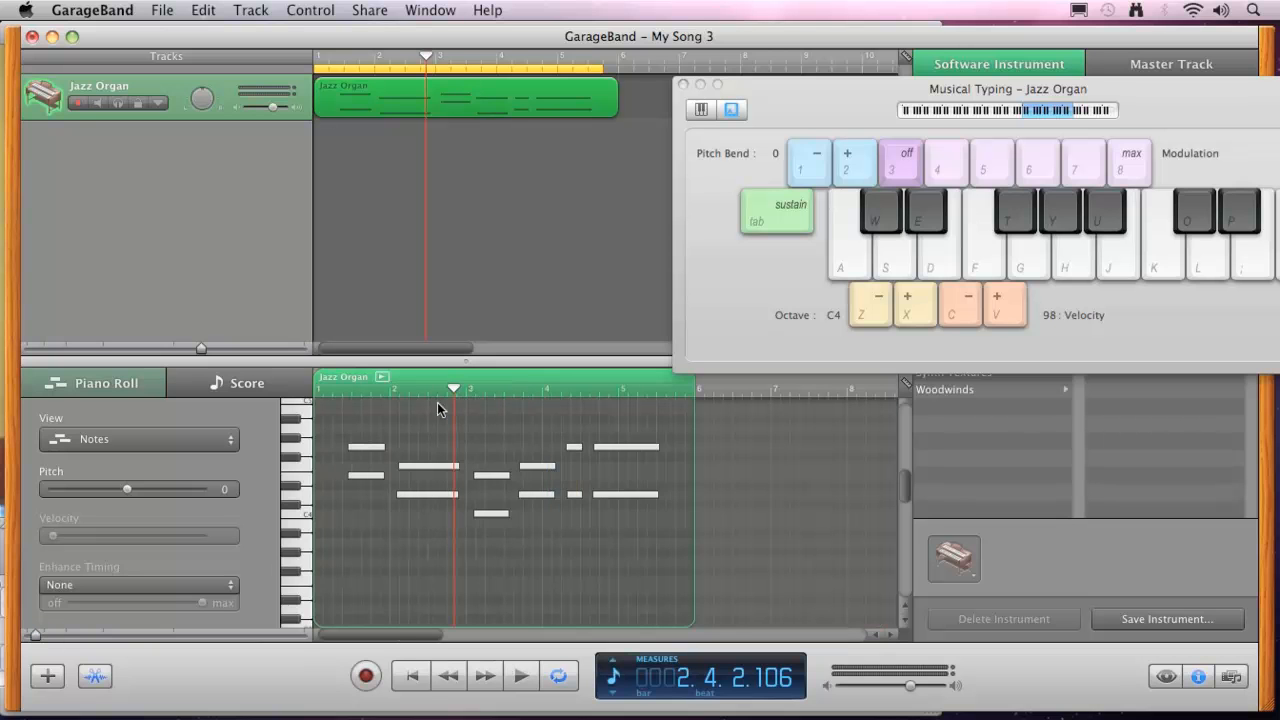
# Return the playhead to the start and play the region while following its notes in the Piano Roll.
pyautogui.moveTo(456, 383); pyautogui.dragTo(391, 388)
pyautogui.press('Home')
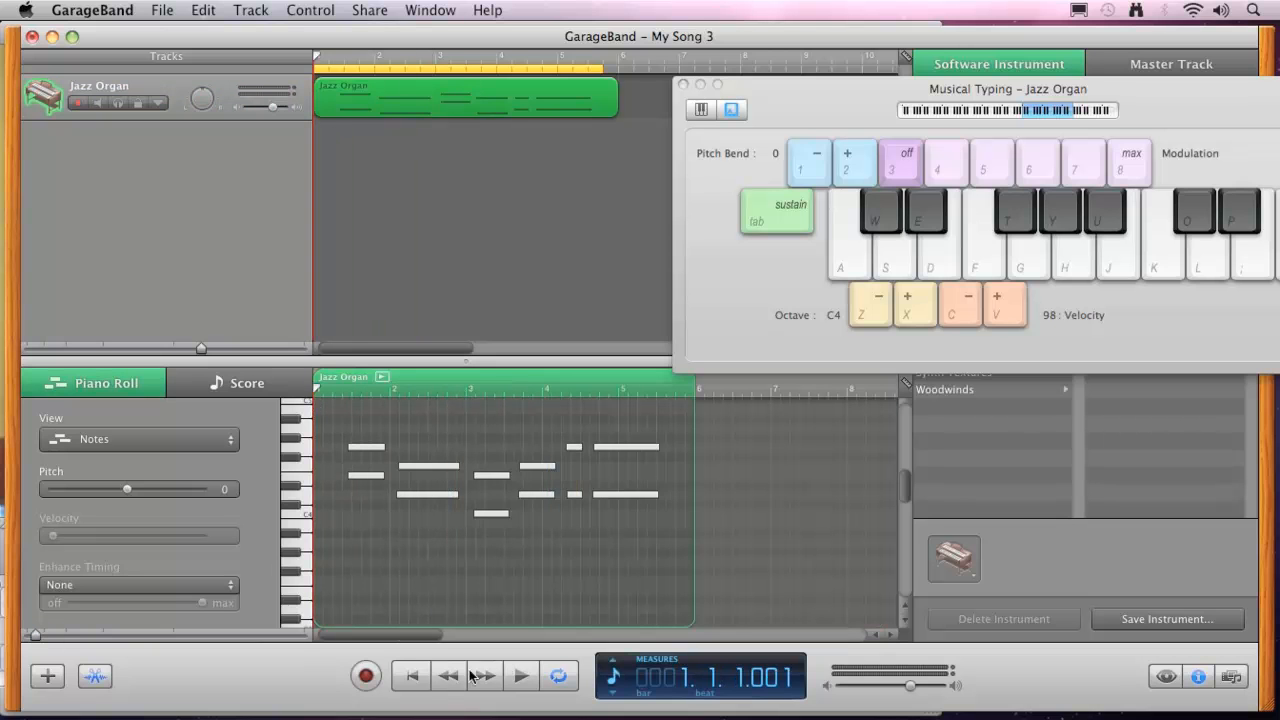
pyautogui.click(519, 678)
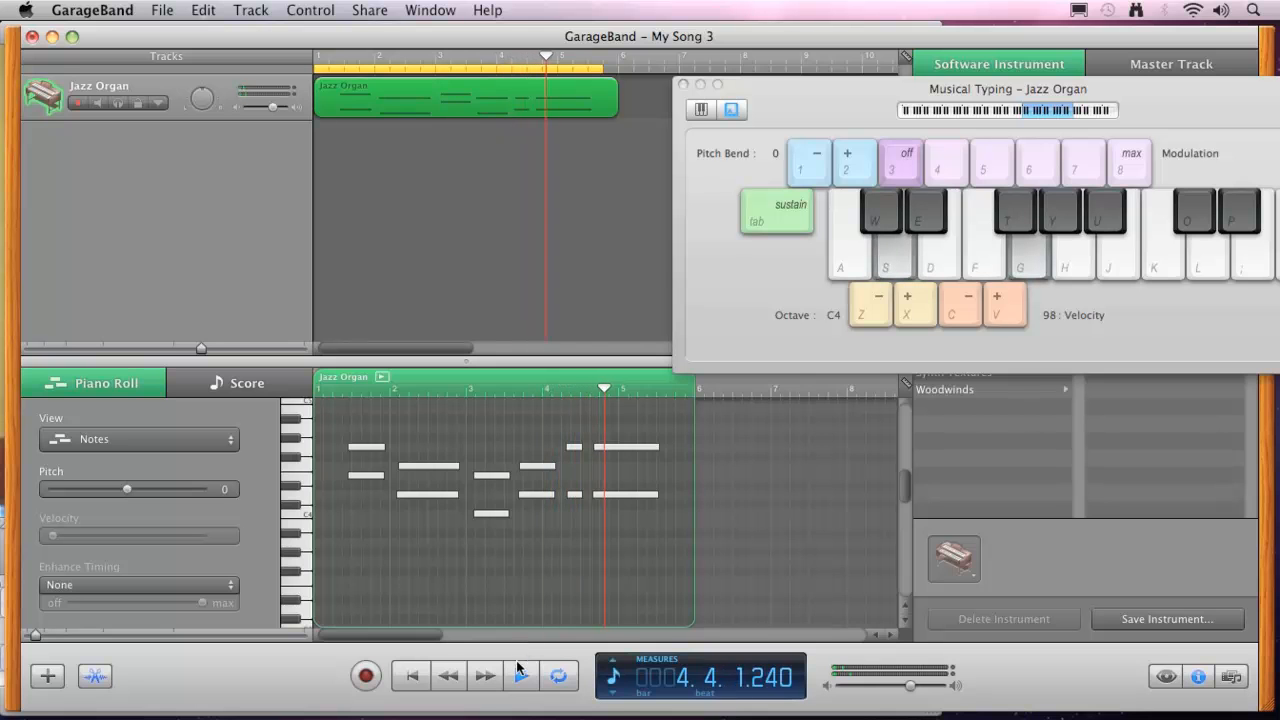
pyautogui.click(522, 678)
# Try lowering the last long lower note to C#4 and listen to it from measure 4.
pyautogui.click(578, 494)
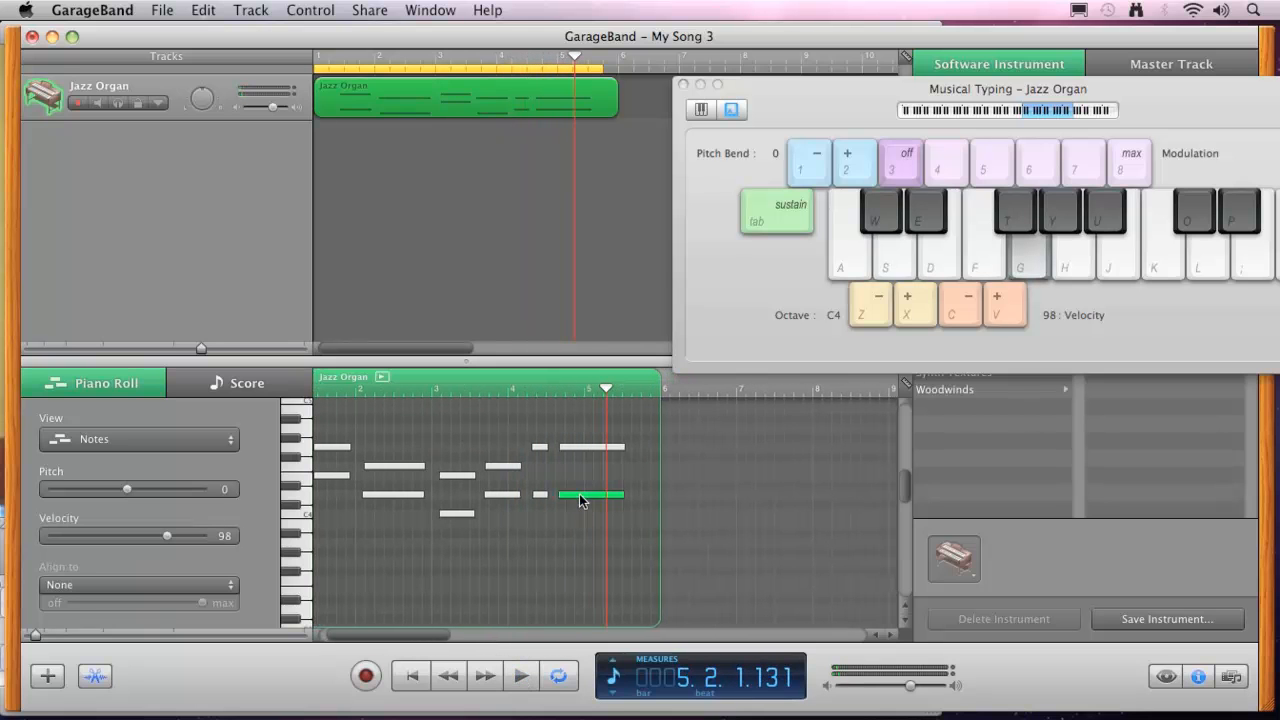
pyautogui.moveTo(578, 500); pyautogui.dragTo(578, 507)
pyautogui.click(569, 505)
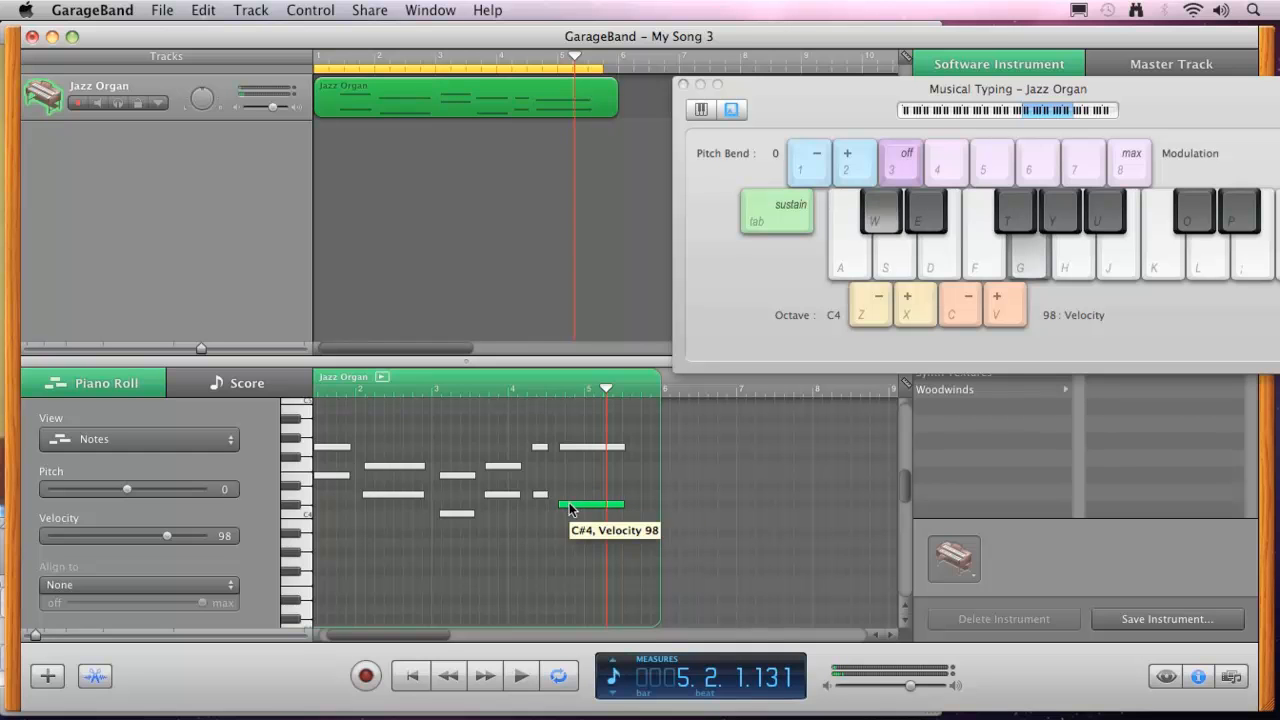
pyautogui.click(516, 389)
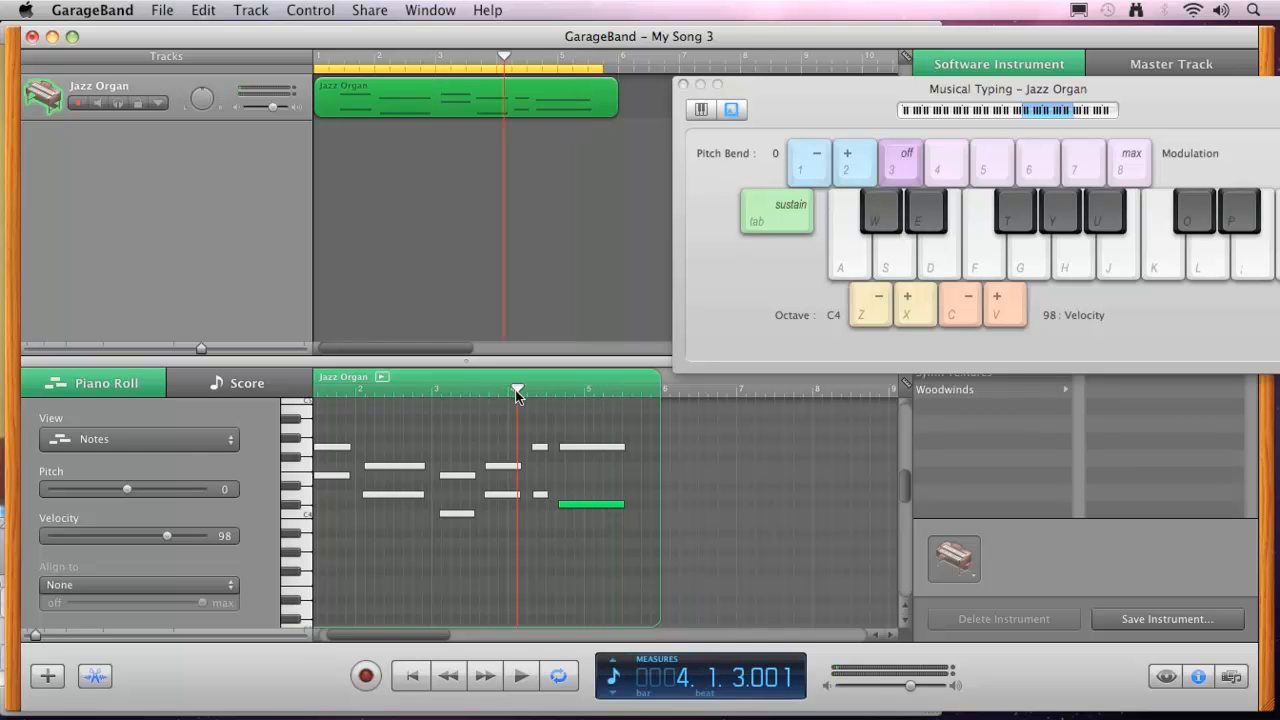
pyautogui.click(520, 676)
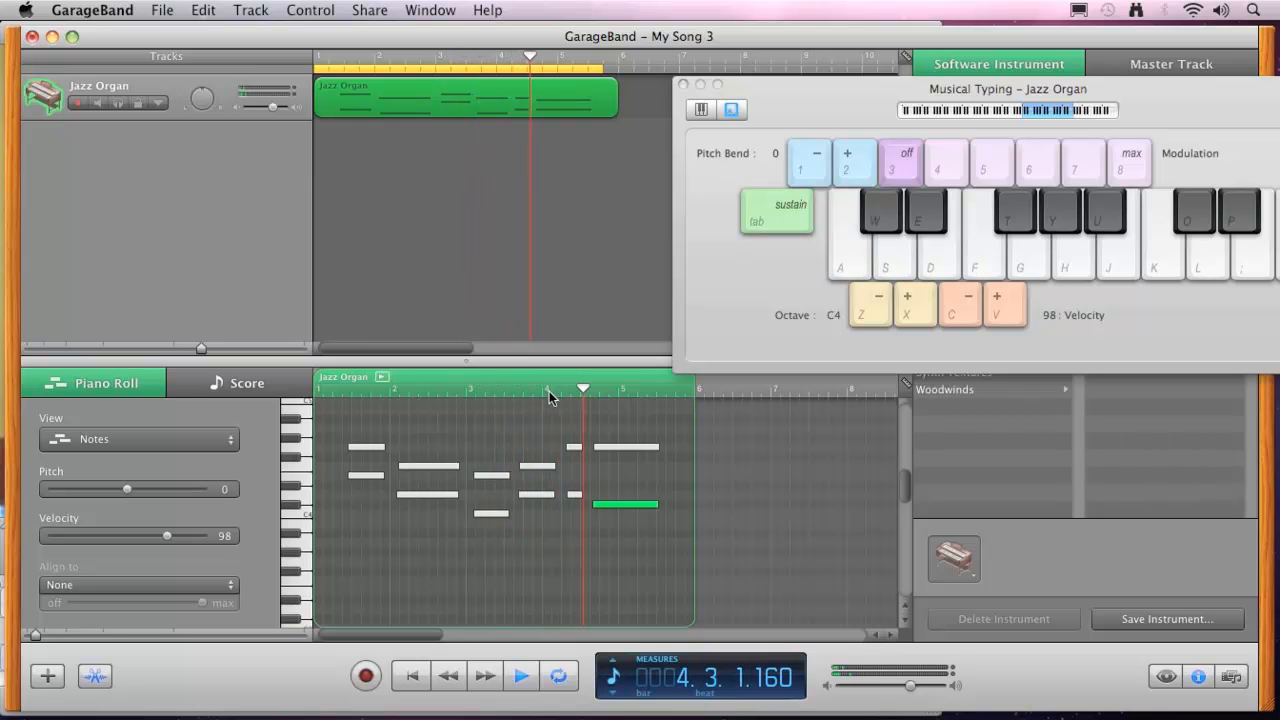
pyautogui.click(518, 677)
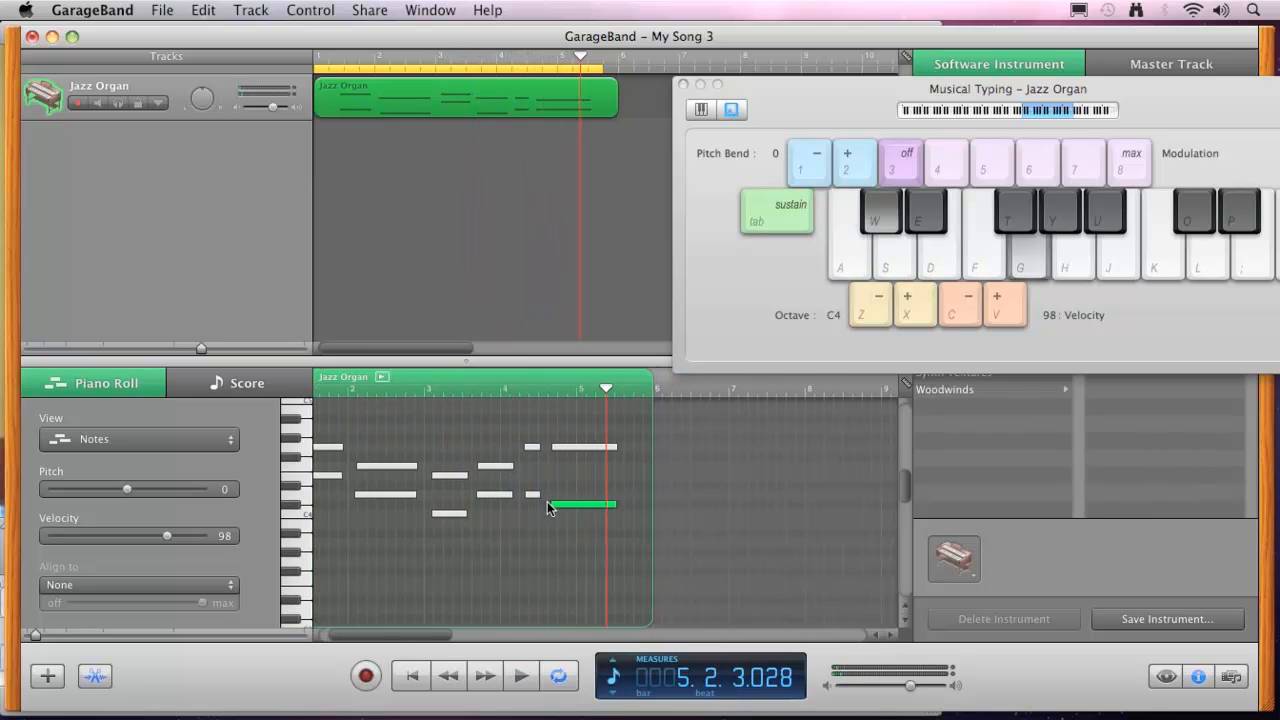
# Lower the last long lower note to C4 and listen to the result from around measure 4.
pyautogui.moveTo(553, 501); pyautogui.dragTo(555, 506)
pyautogui.click(514, 396)
pyautogui.click(517, 679)
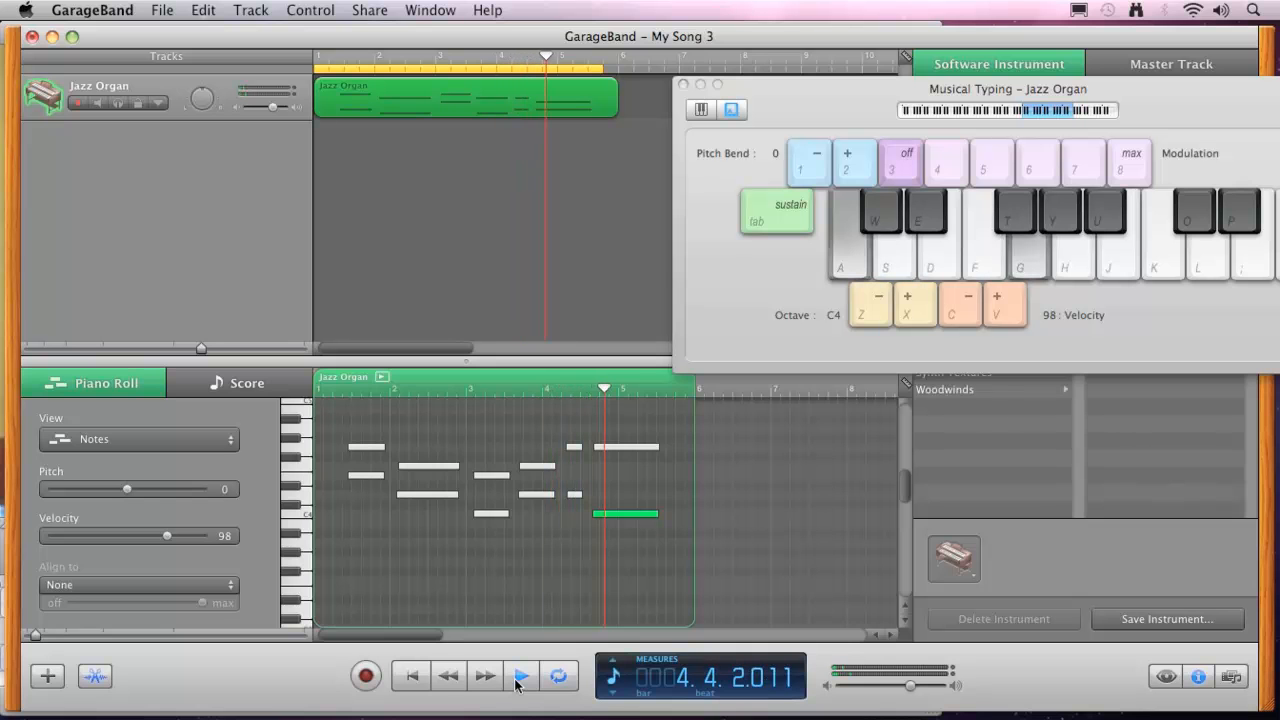
pyautogui.click(520, 679)
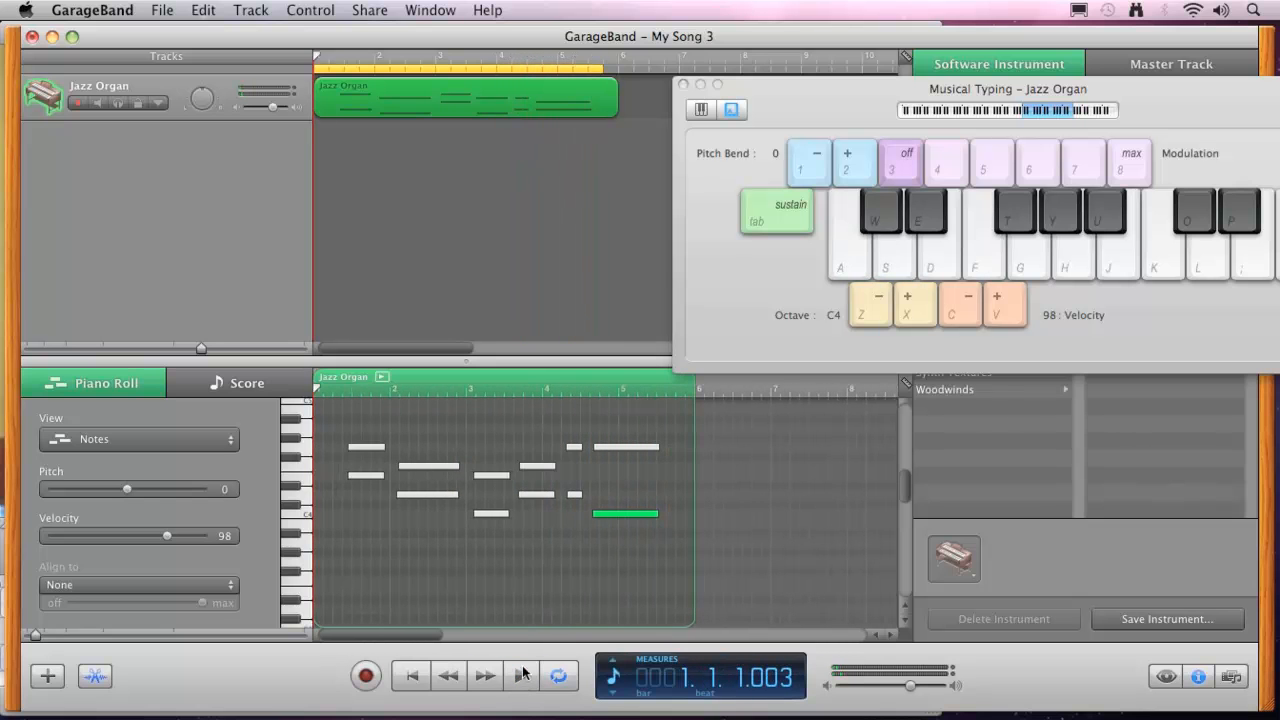
# Shorten the upper note that begins at measure 3 slightly from its end.
pyautogui.click(497, 476)
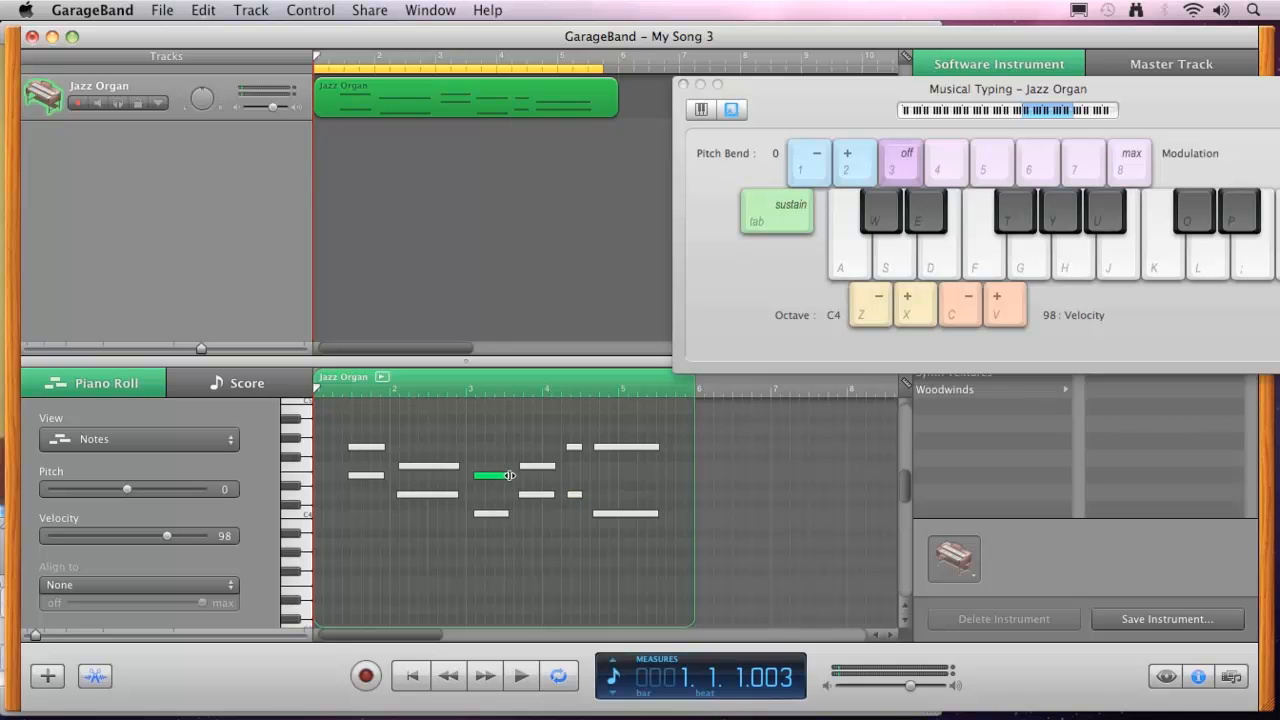
pyautogui.click(505, 476)
pyautogui.moveTo(505, 476); pyautogui.dragTo(510, 477)
# Delete the long upper note at measure 2 and undo the deletion.
pyautogui.click(433, 467)
pyautogui.press('Delete')
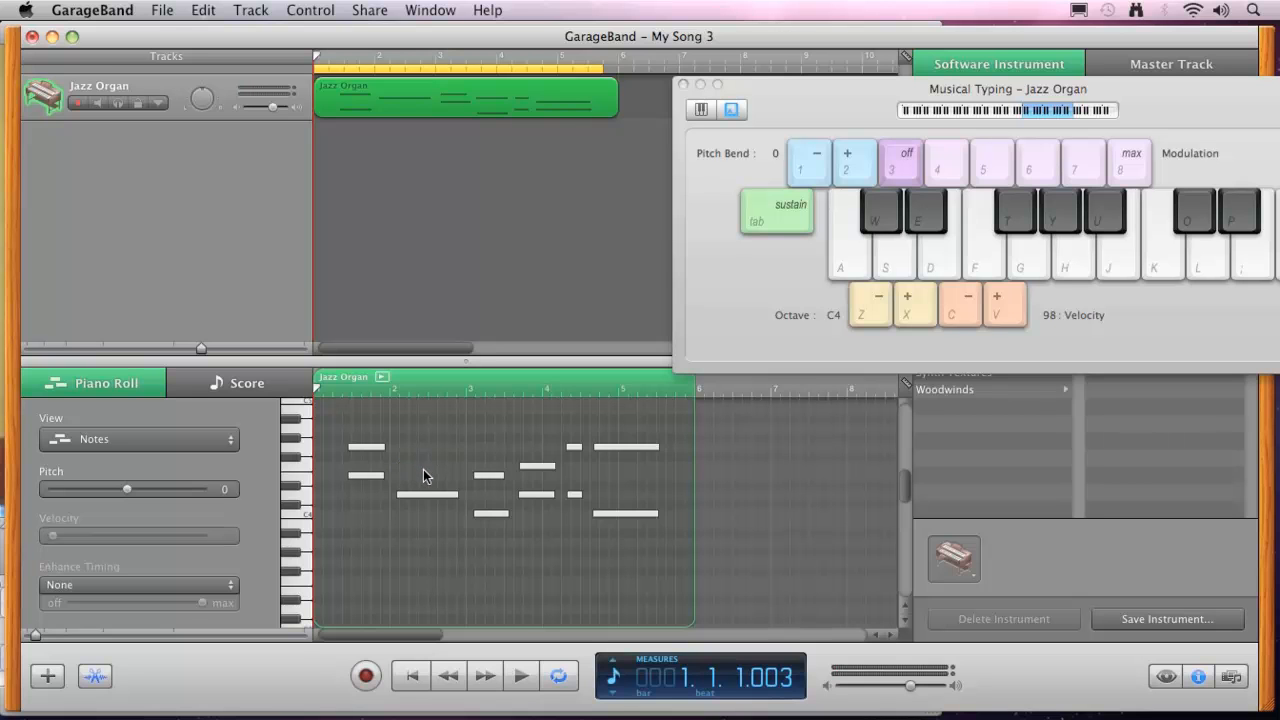
pyautogui.press('super+z')
pyautogui.press('d')
pyautogui.press('f')
# Examine the Enhance Timing note values available for the Jazz Organ region, keeping None.
pyautogui.click(65, 588)
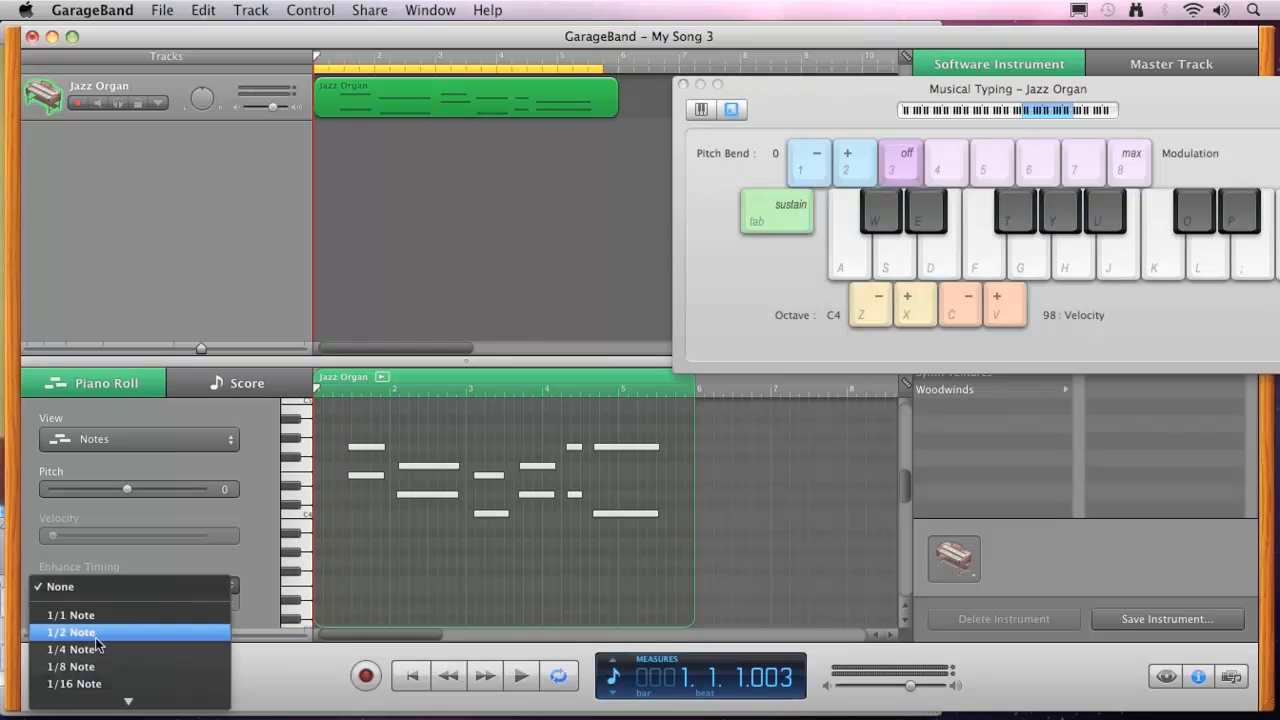
pyautogui.click(116, 594)
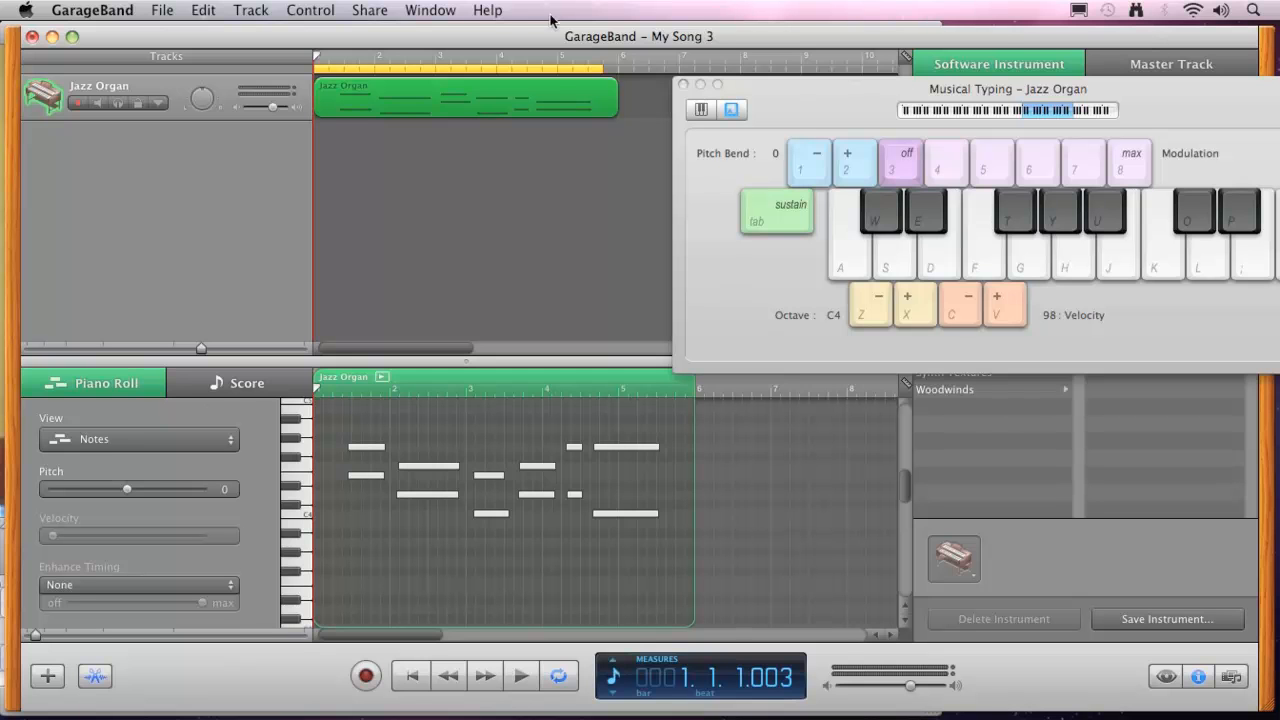
pyautogui.click(490, 11)
pyautogui.click(440, 37)
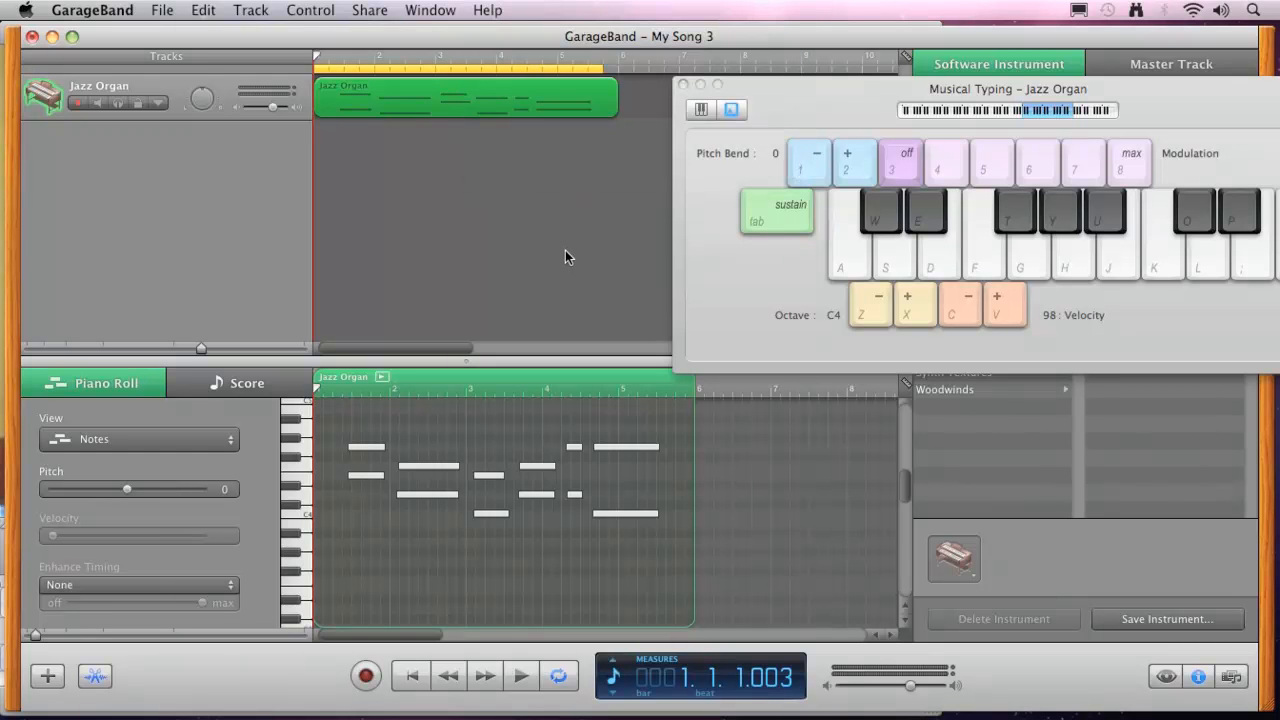